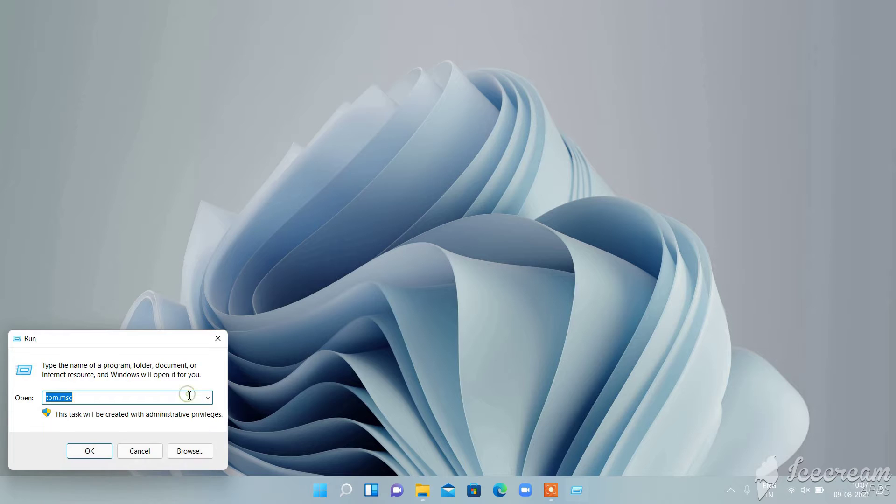
# - Open the Windows Prefetch folder by running the command "prefetch" from the Run dialog
pyautogui.press('BackSpace')
pyautogui.write('pre')
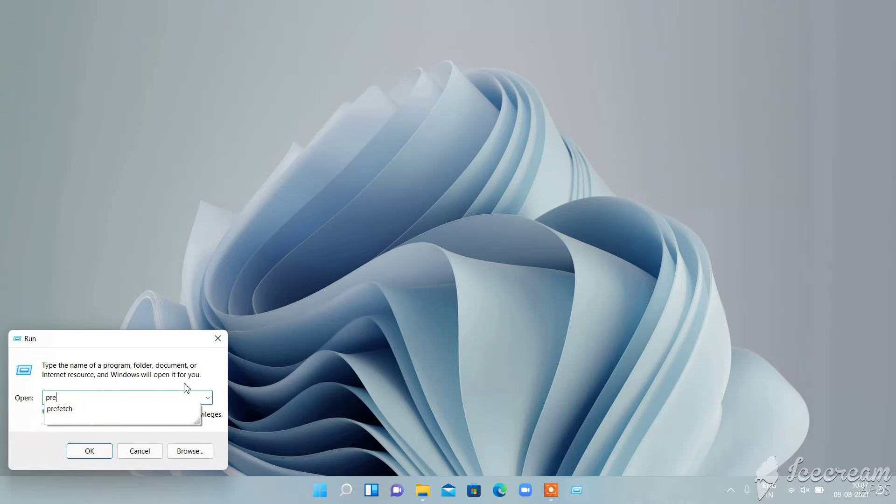
pyautogui.write('fetch')
pyautogui.click(187, 393)
pyautogui.click(106, 452)
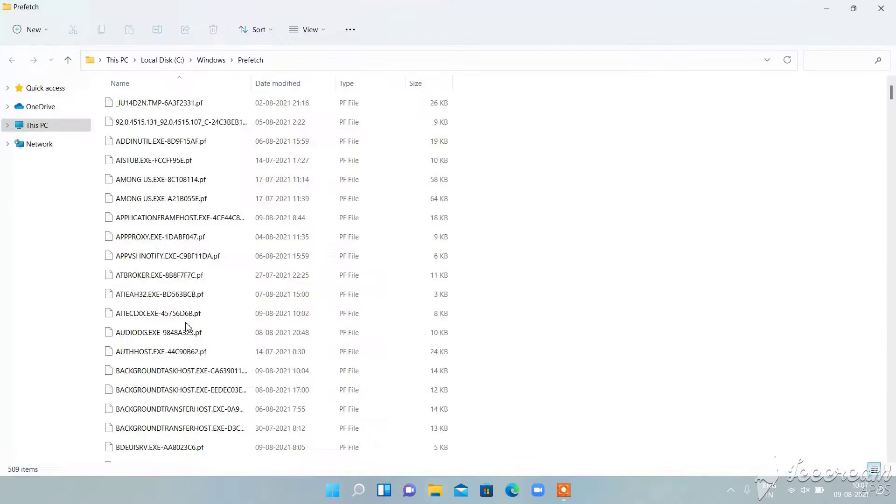
# - Delete all files in the Prefetch folder, skipping the file that is in use, and close the folder window
pyautogui.moveTo(481, 105); pyautogui.dragTo(217, 448)
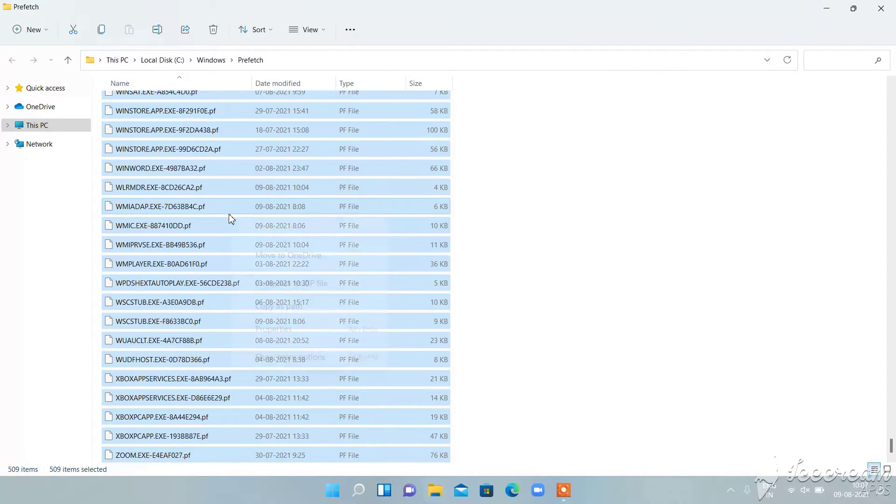
pyautogui.rightClick(230, 216)
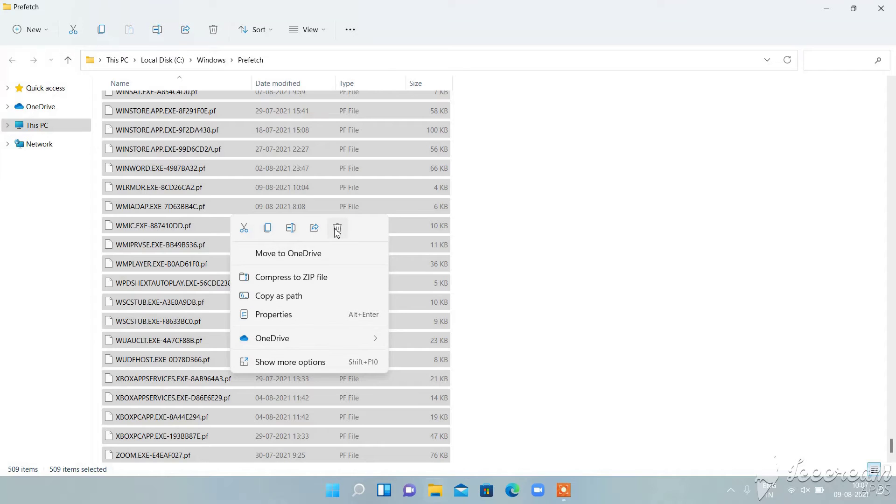
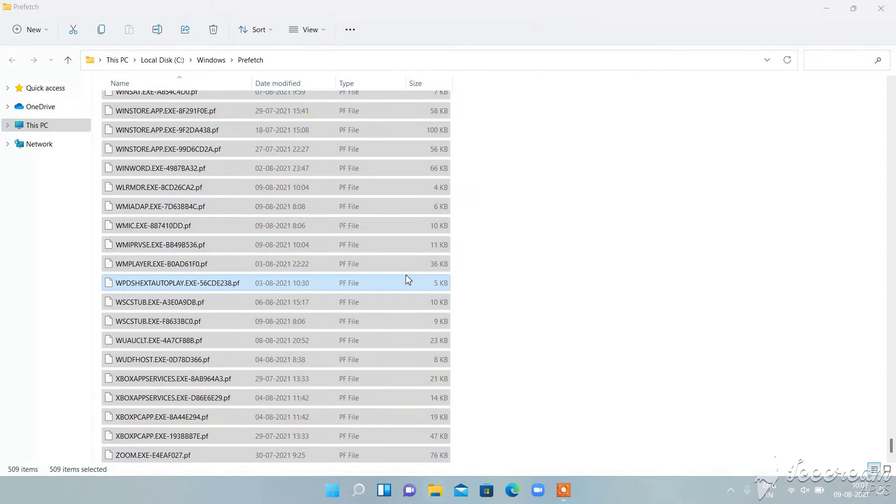
pyautogui.press('Delete')
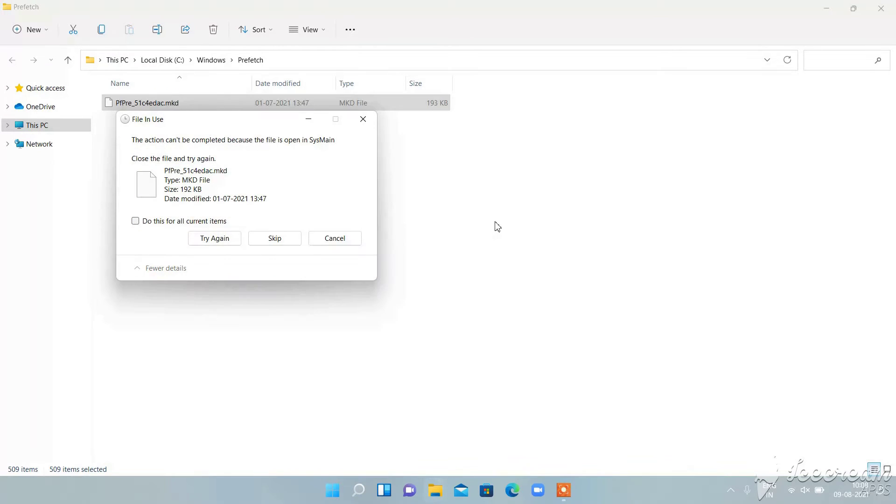
pyautogui.click(268, 239)
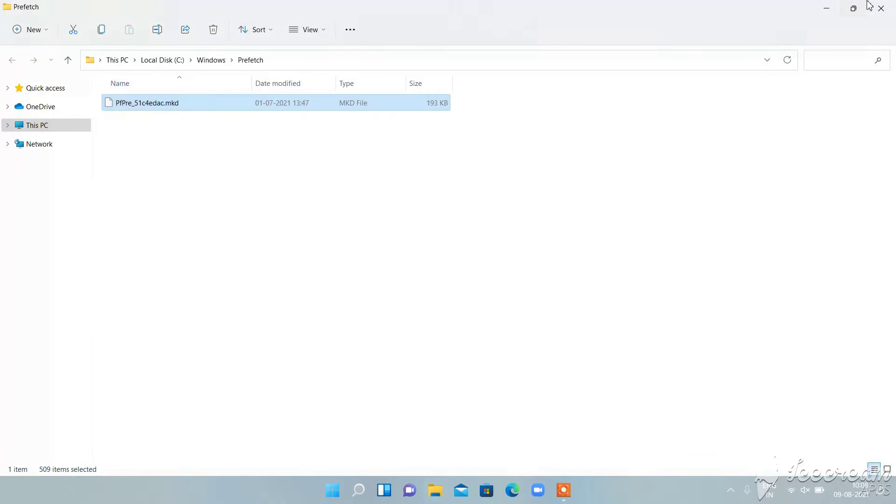
pyautogui.click(882, 8)
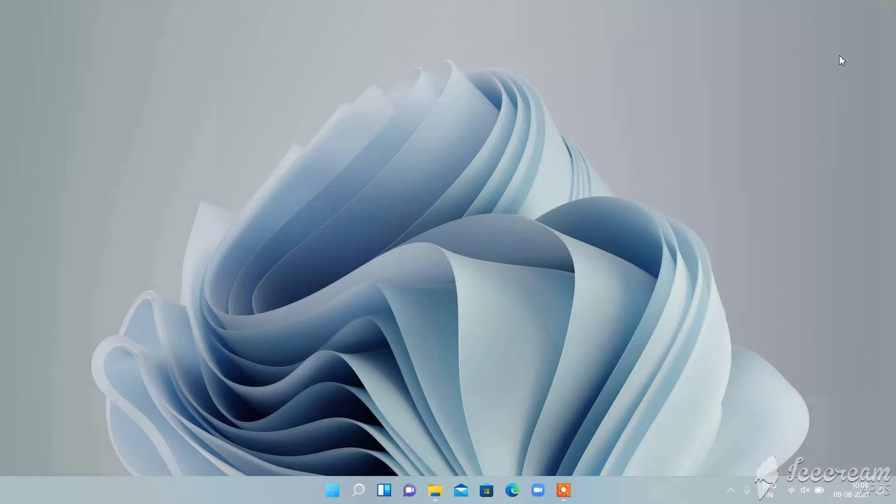
# - Search for the Run app and use it to run the earlier command "recent", opening the Recent folder
pyautogui.click(357, 494)
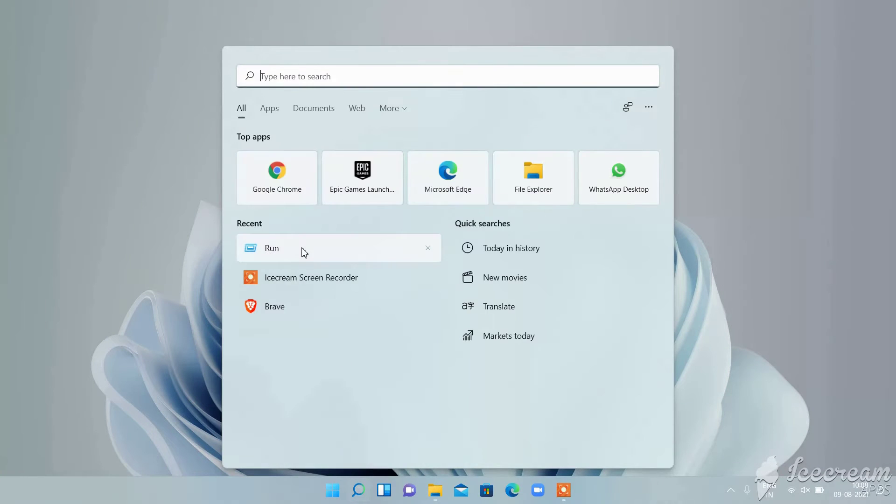
pyautogui.write('run')
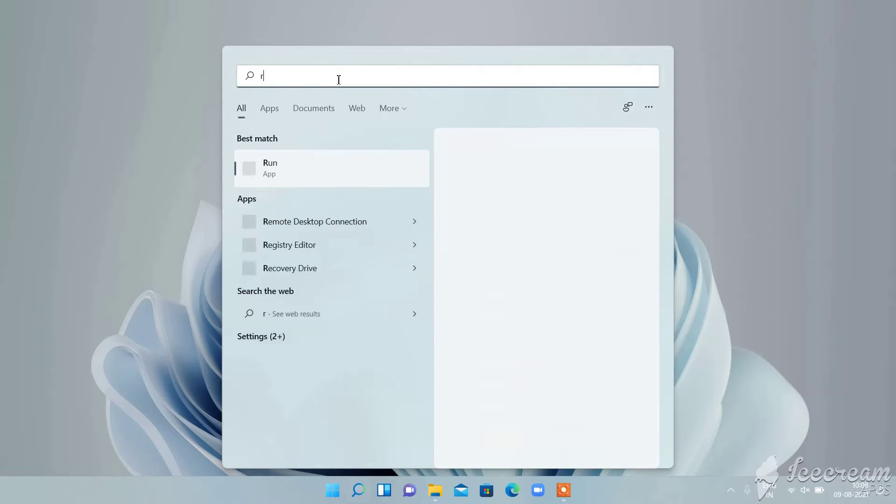
pyautogui.click(338, 177)
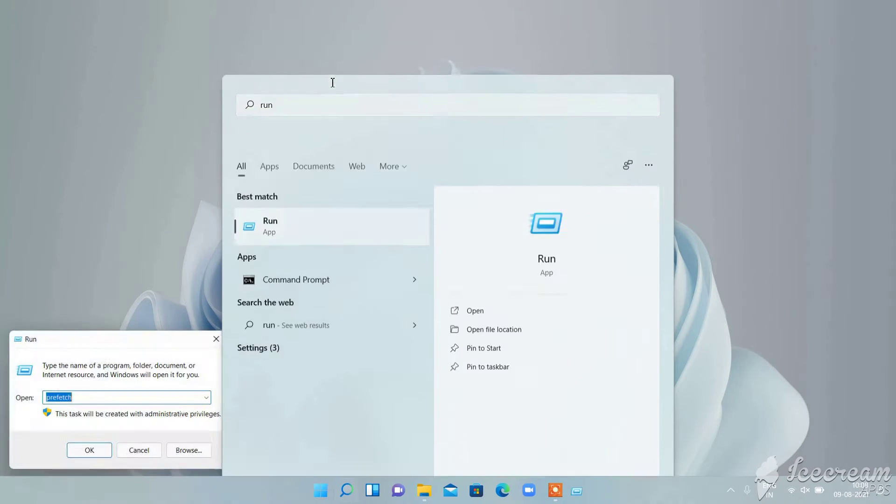
pyautogui.click(208, 398)
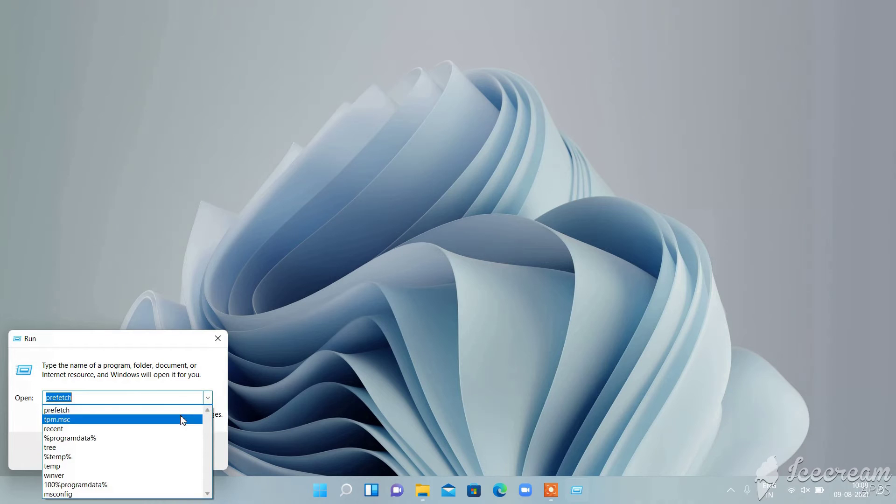
pyautogui.click(175, 429)
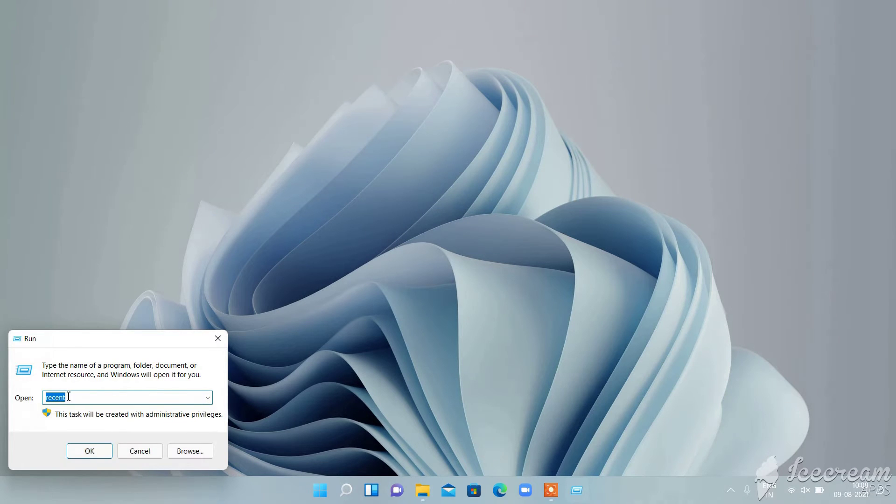
pyautogui.click(91, 451)
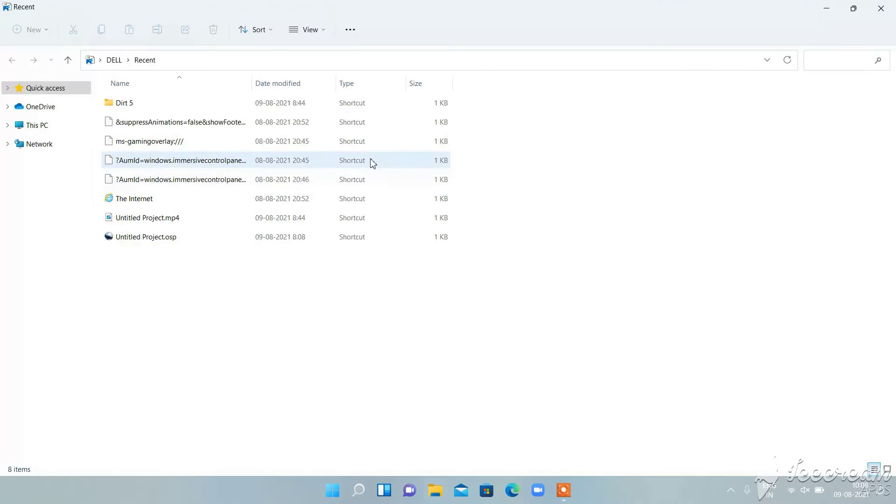
# - Delete every shortcut in the Recent folder and close its window
pyautogui.moveTo(360, 355); pyautogui.dragTo(285, 61)
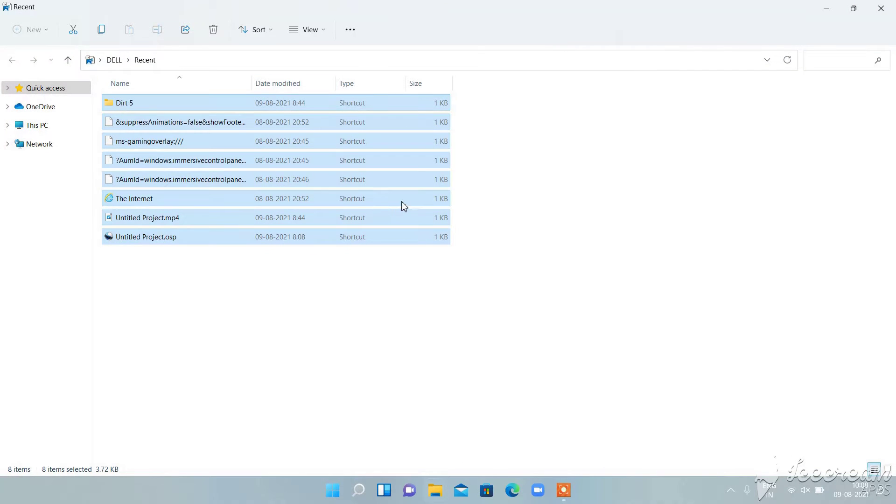
pyautogui.press('Delete')
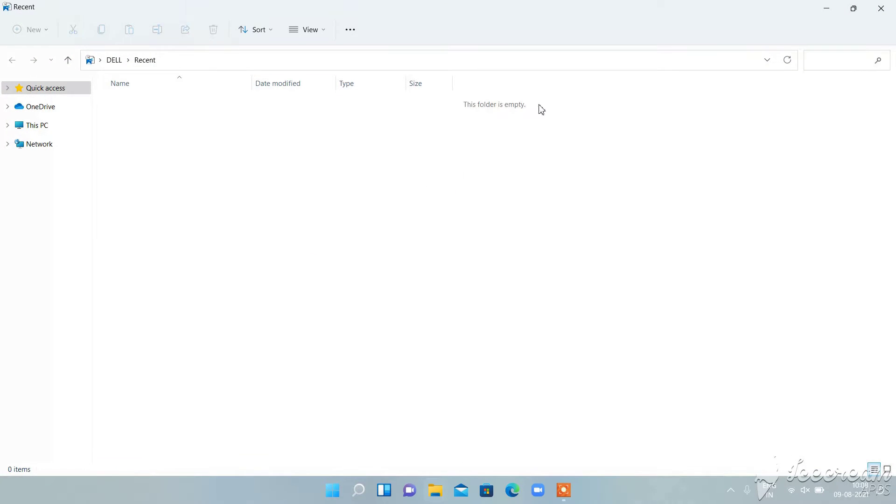
pyautogui.click(881, 7)
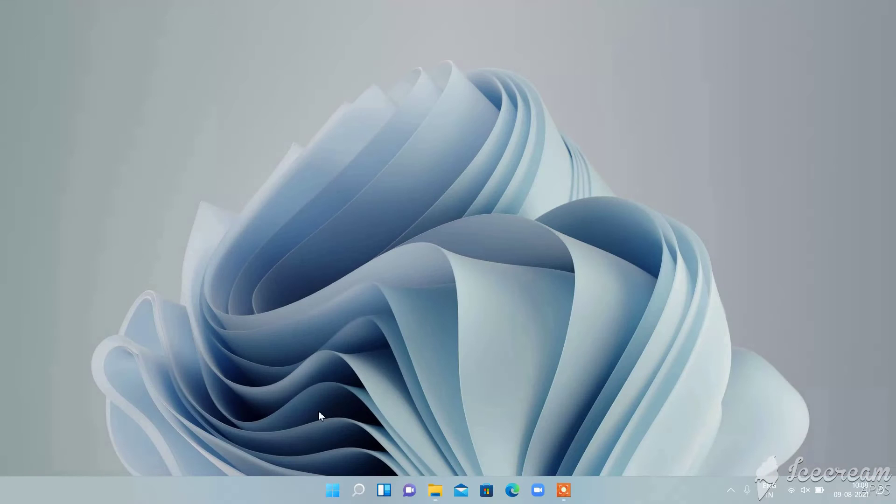
# - Reopen the Run dialog and run the earlier command "%temp%" to open the user's Temp folder
pyautogui.click(363, 500)
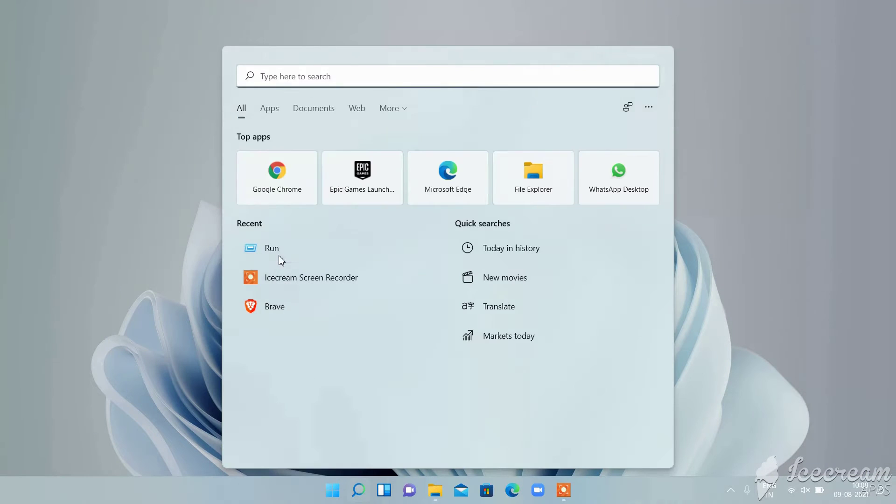
pyautogui.click(279, 256)
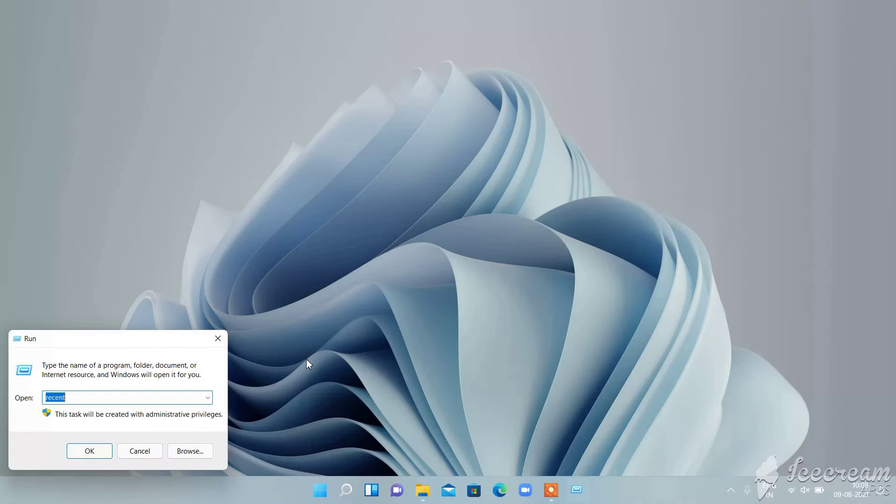
pyautogui.click(208, 398)
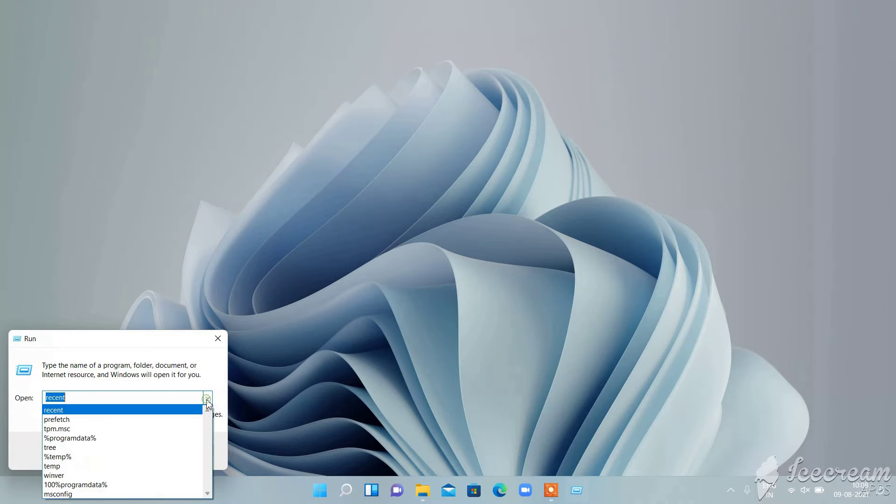
pyautogui.click(171, 459)
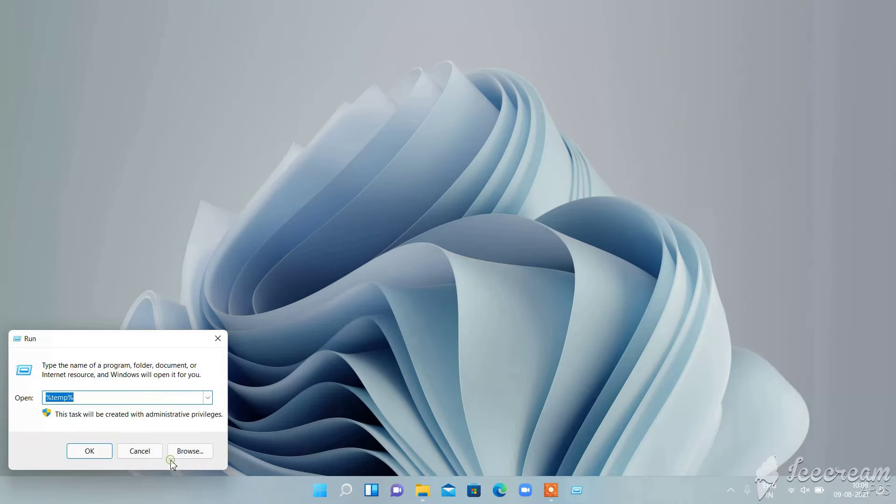
pyautogui.click(113, 397)
pyautogui.click(87, 452)
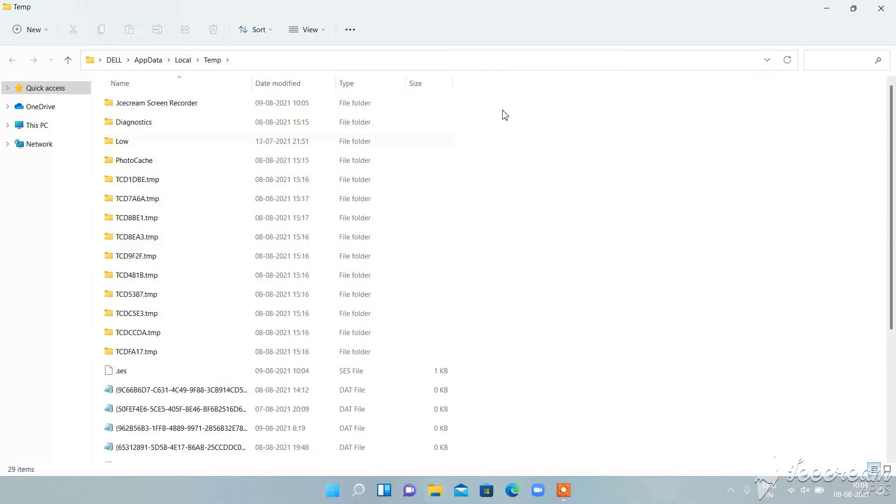
# - Delete all items in the AppData Local Temp folder, skipping the file in use, and close the folder window
pyautogui.moveTo(493, 96); pyautogui.dragTo(252, 478)
pyautogui.moveTo(195, 223); pyautogui.dragTo(199, 199)
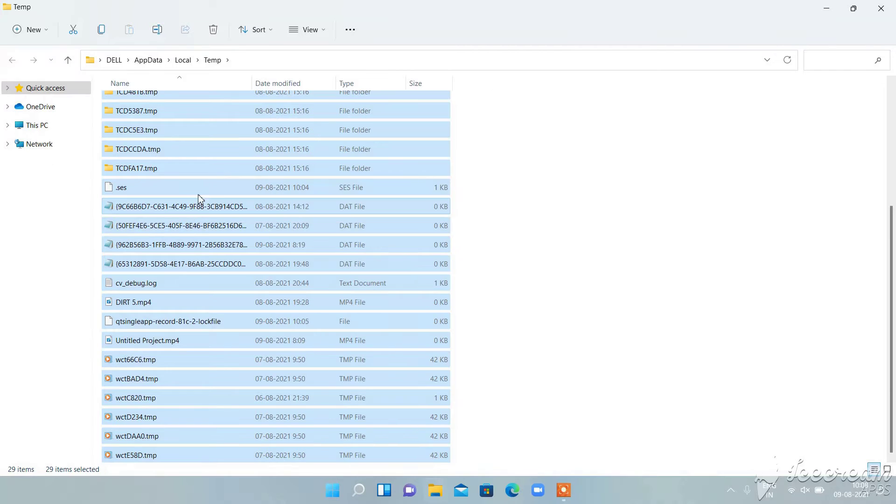
pyautogui.rightClick(200, 188)
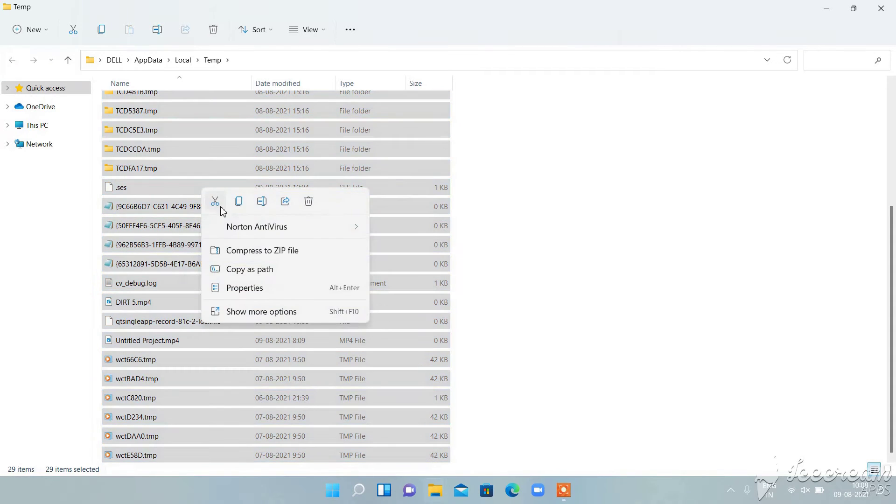
pyautogui.click(311, 204)
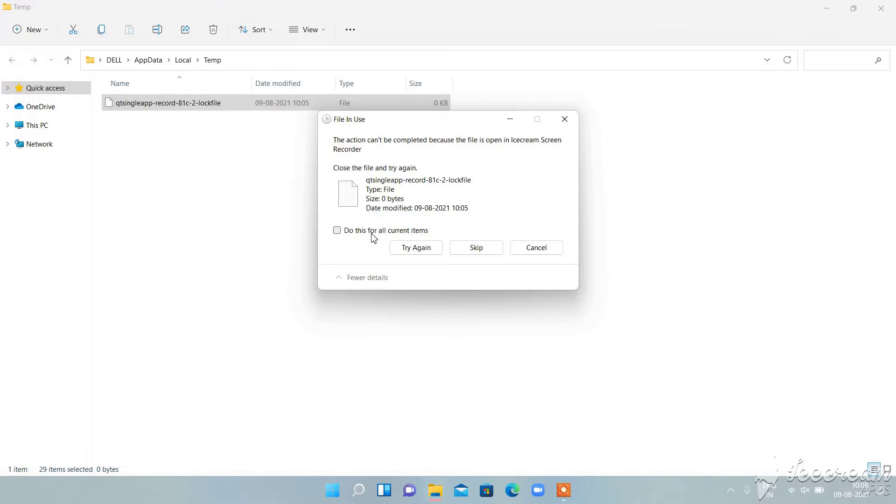
pyautogui.click(467, 248)
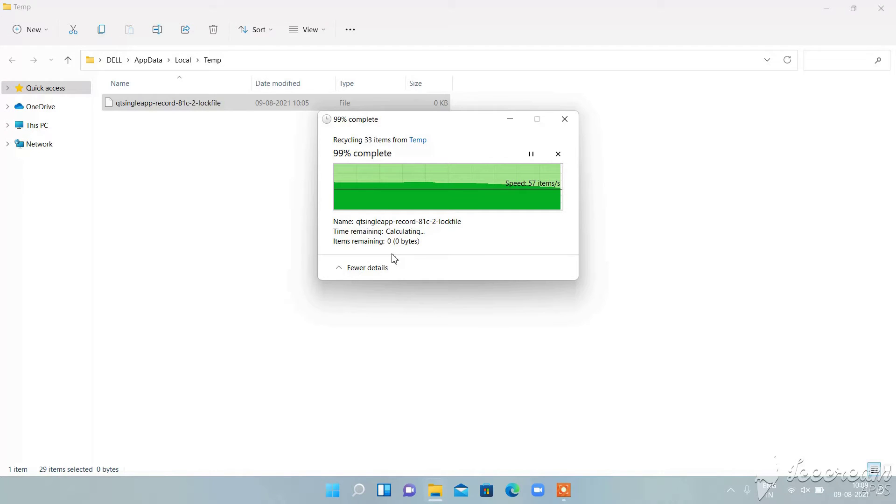
pyautogui.click(889, 14)
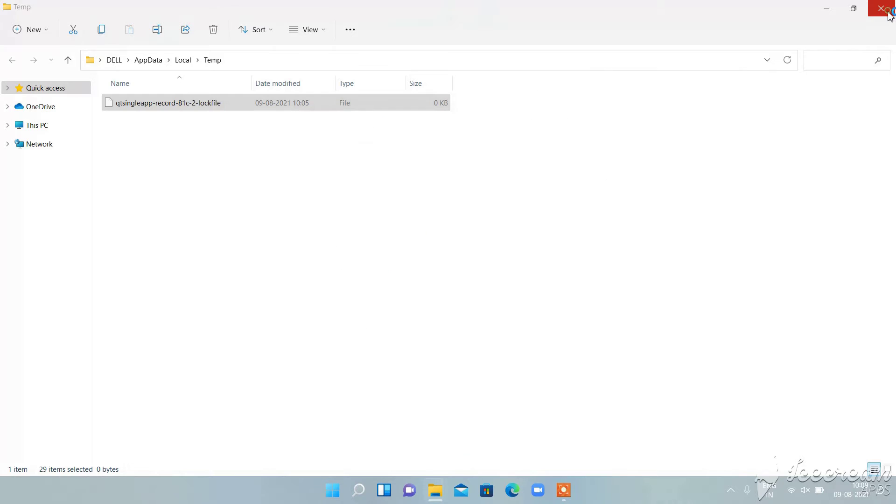
# - Launch Run again and run the earlier command "temp" to open the Windows Temp folder
pyautogui.moveTo(360, 494)
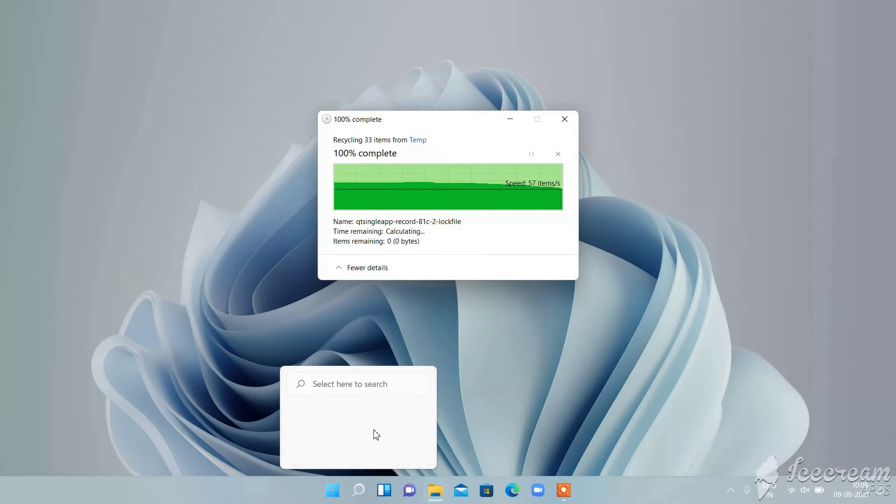
pyautogui.click(360, 496)
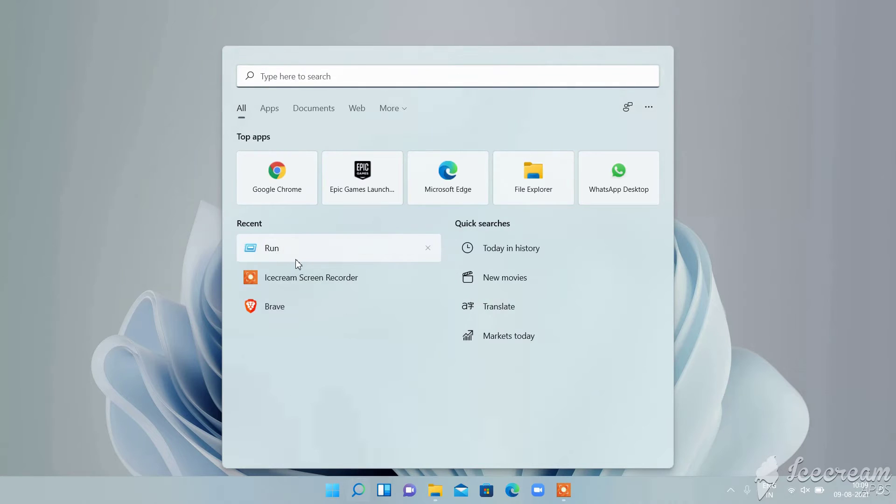
pyautogui.click(295, 259)
pyautogui.click(207, 398)
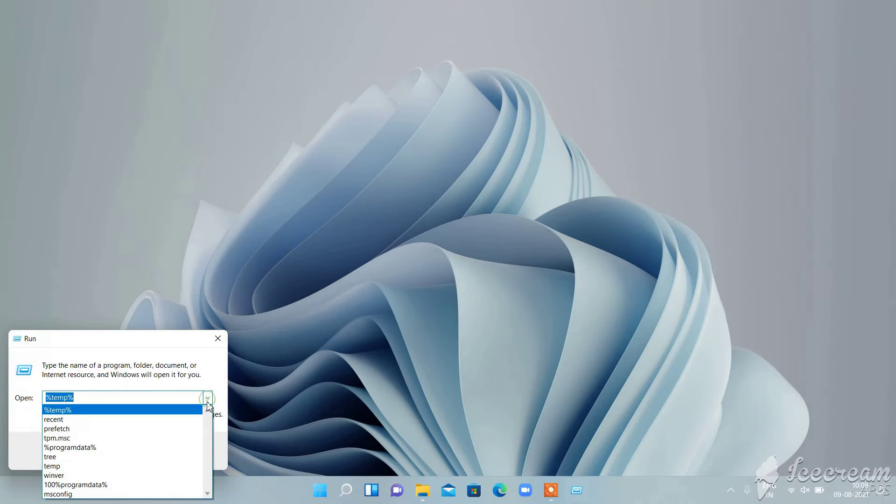
pyautogui.click(146, 467)
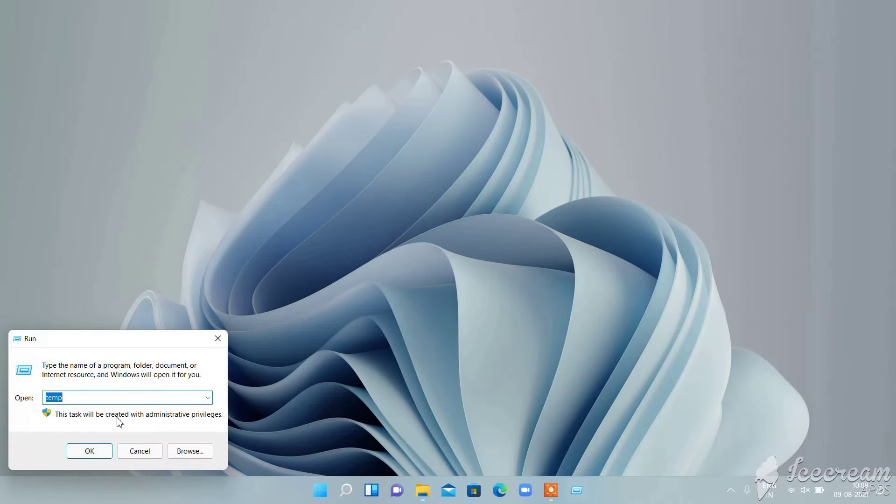
pyautogui.click(91, 451)
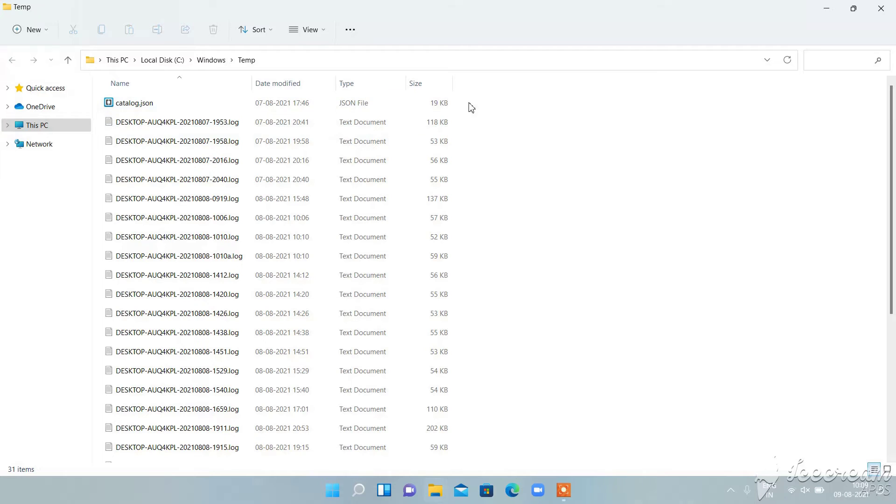
# - Delete all items in the Windows Temp folder, skipping all files in use, and close the folder window
pyautogui.moveTo(468, 103); pyautogui.dragTo(331, 480)
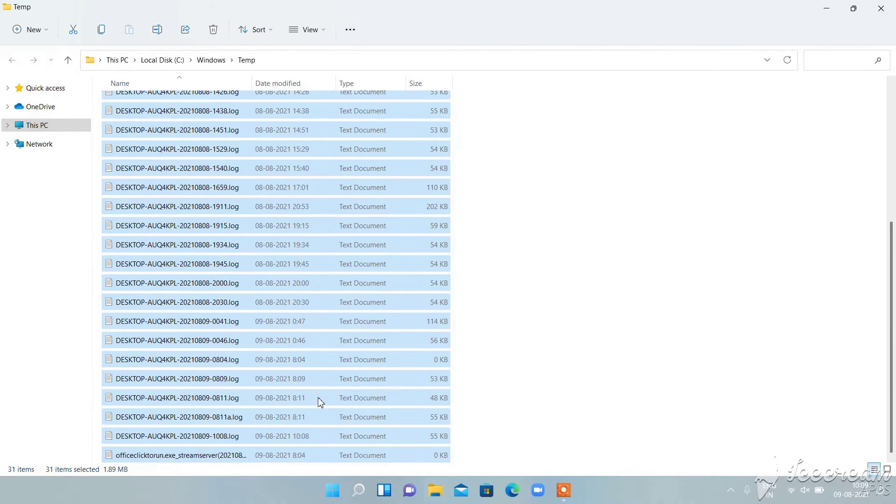
pyautogui.moveTo(320, 400); pyautogui.dragTo(280, 257)
pyautogui.click(300, 203)
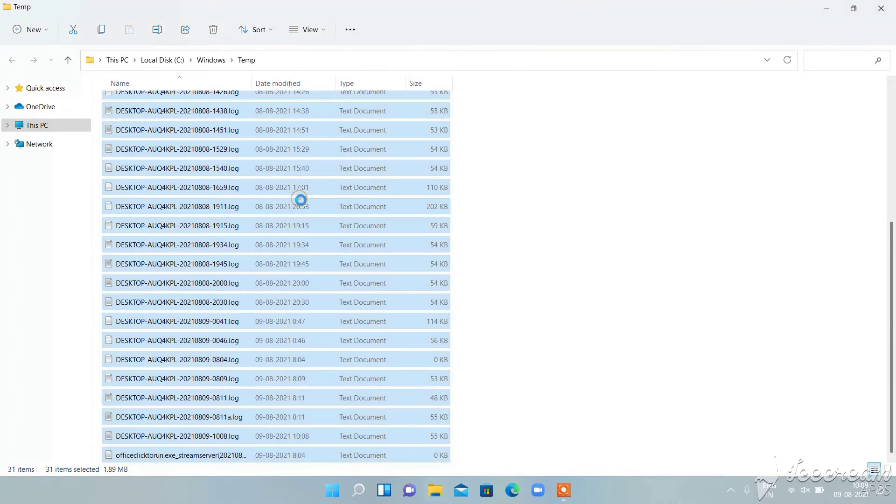
pyautogui.rightClick(300, 200)
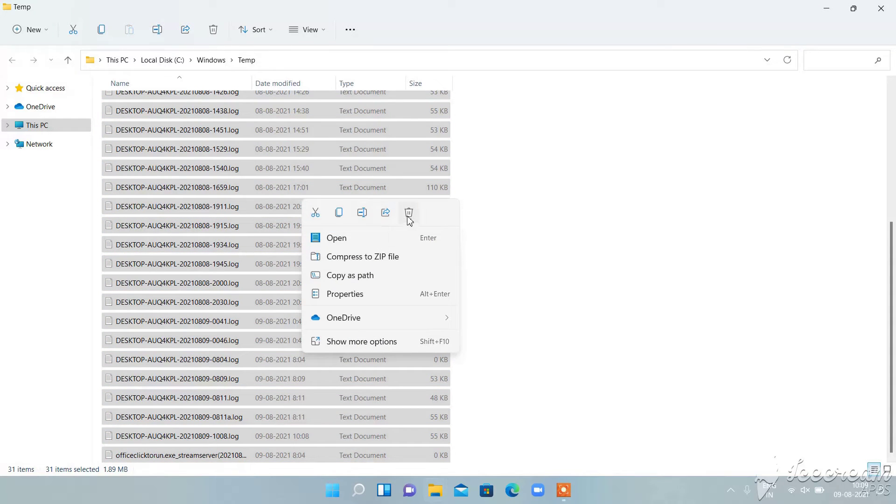
pyautogui.click(409, 215)
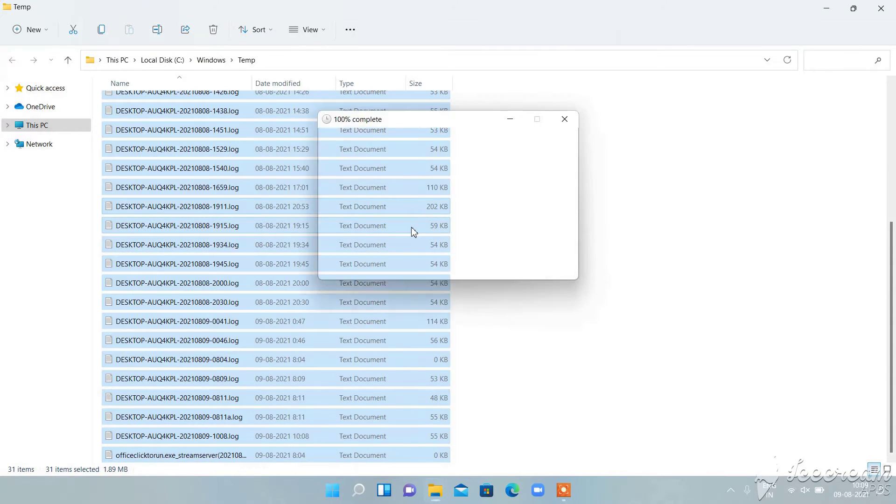
pyautogui.click(416, 232)
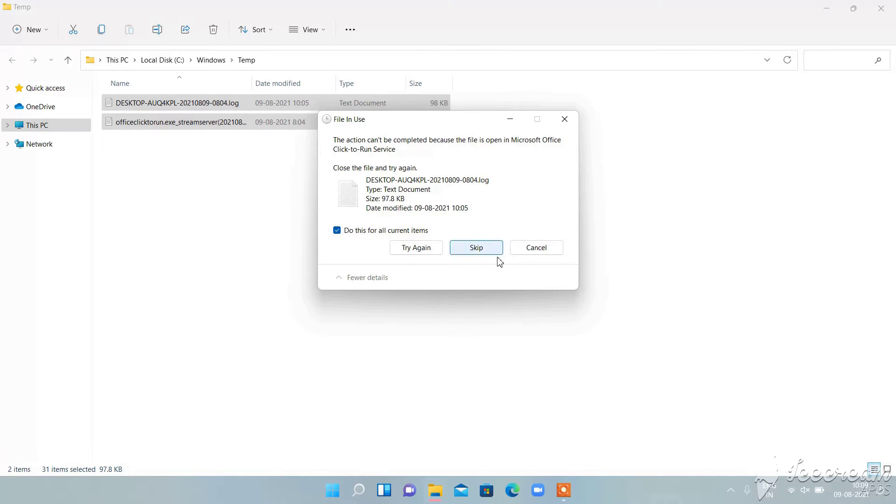
pyautogui.click(493, 254)
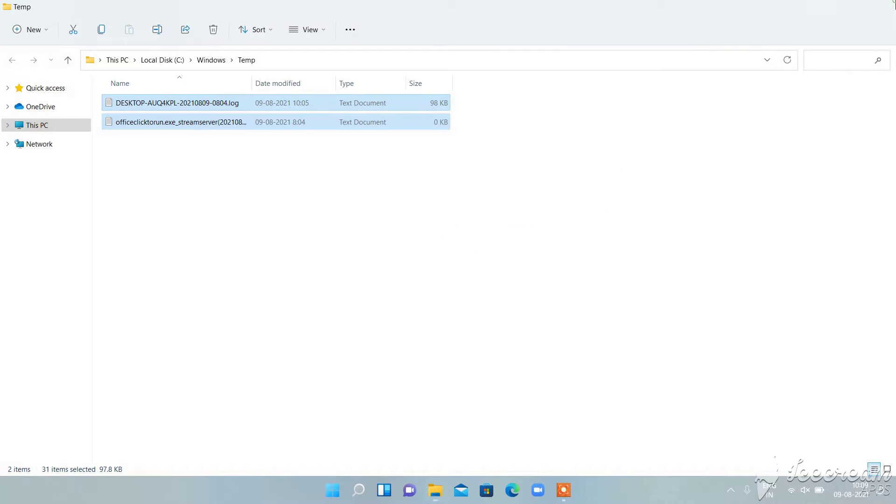
pyautogui.click(881, 8)
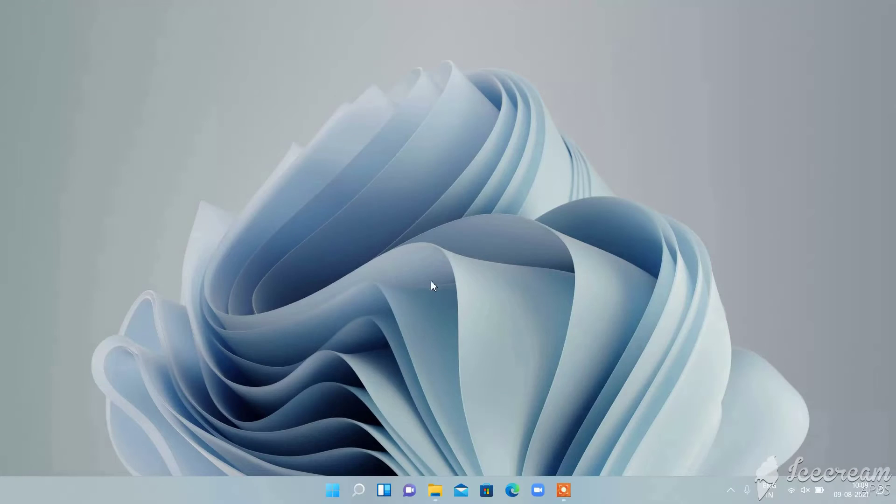
# - Open the Run dialog again and run the earlier command "tree"
pyautogui.click(367, 490)
pyautogui.click(310, 257)
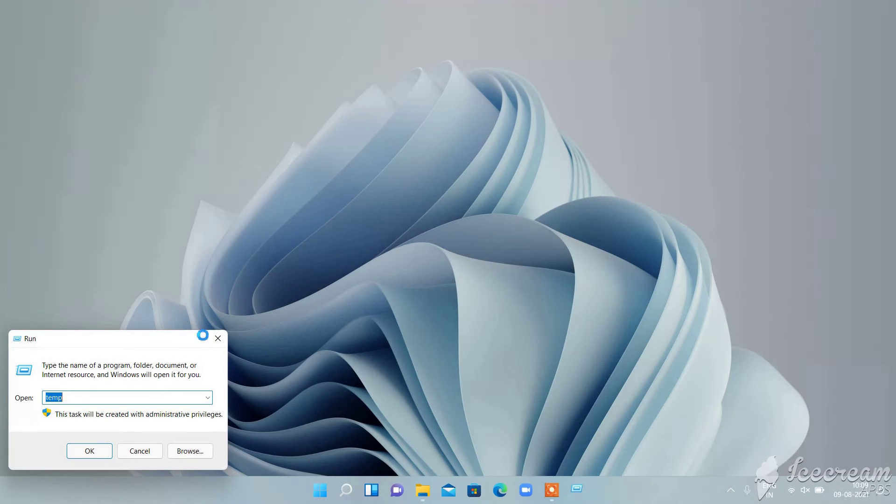
pyautogui.click(208, 397)
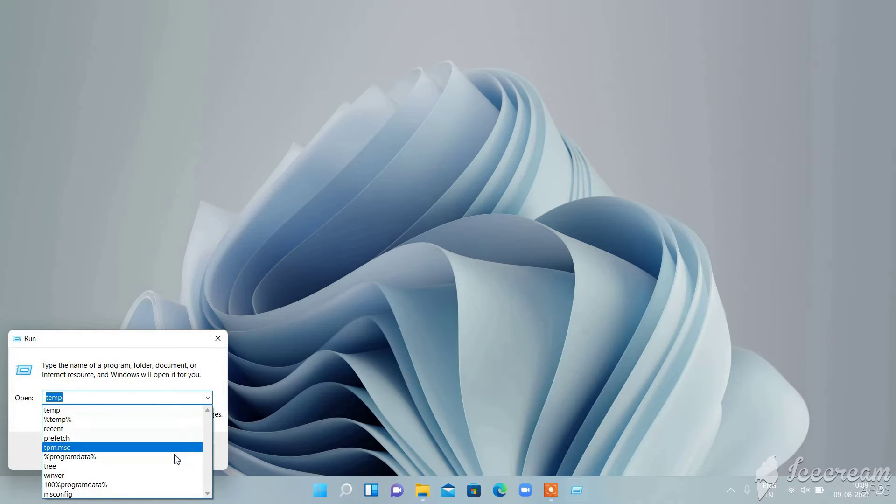
pyautogui.click(172, 467)
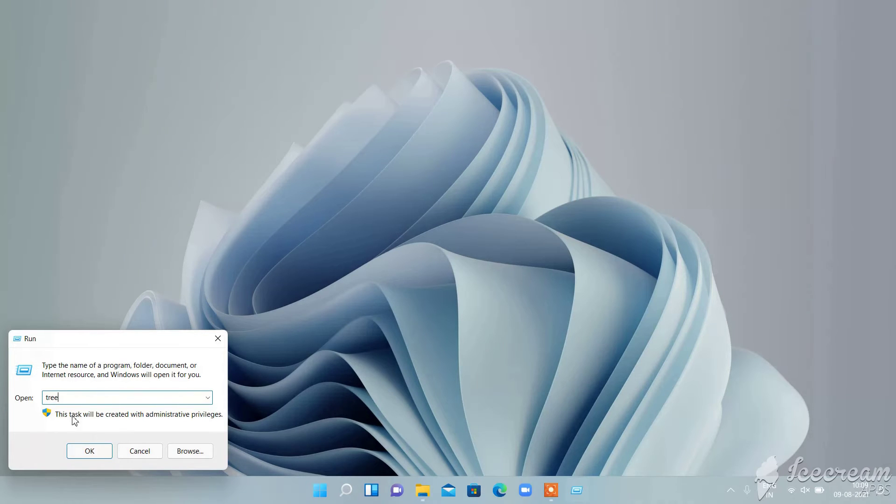
pyautogui.click(89, 452)
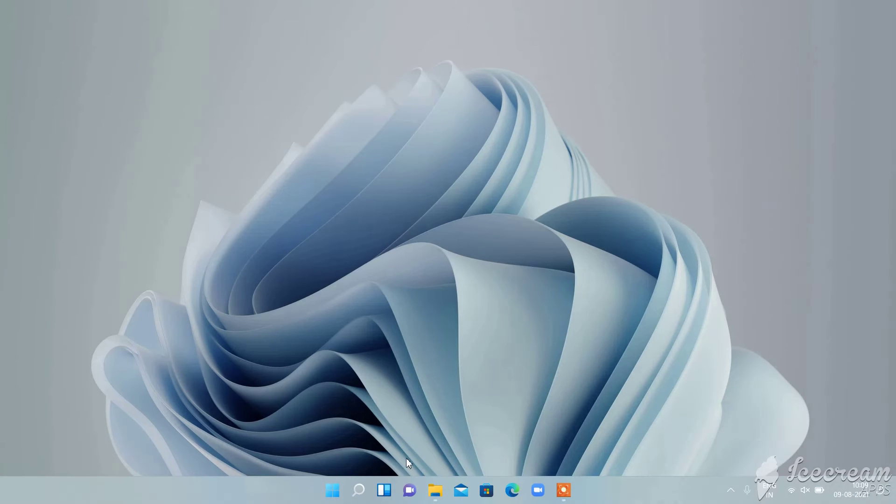
# - Search Windows for "defragment" and open Defragment and Optimize Drives
pyautogui.click(364, 494)
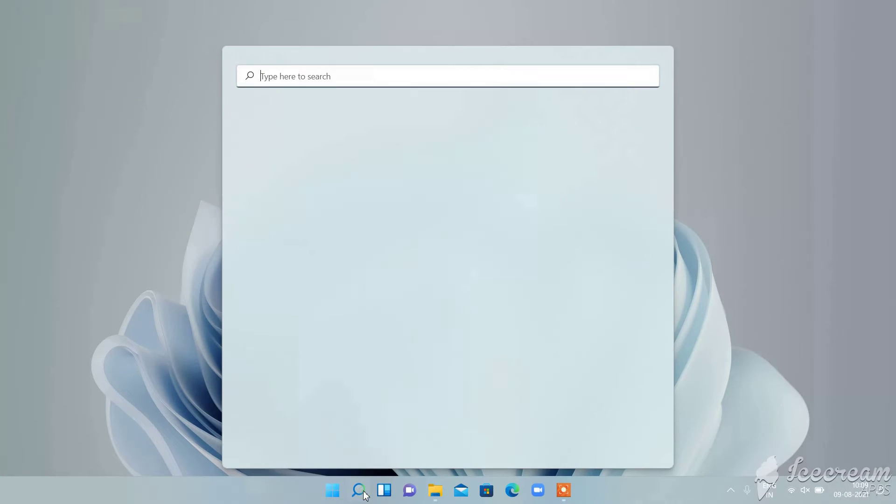
pyautogui.write('d')
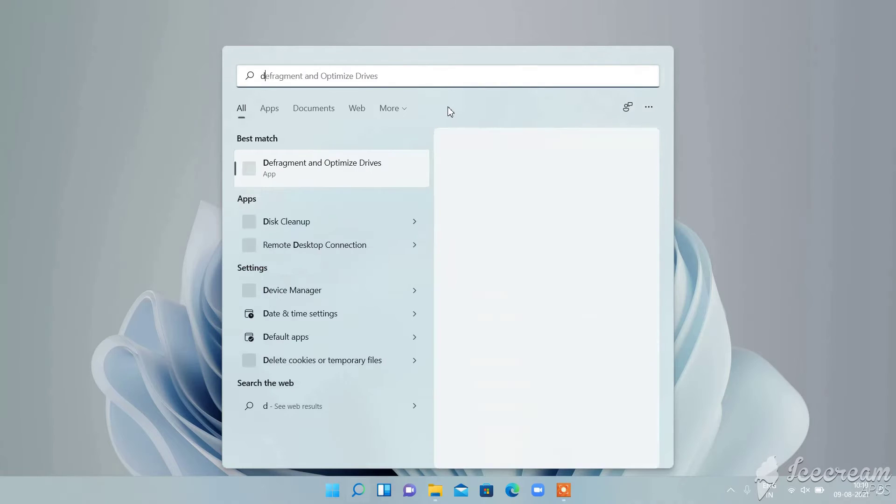
pyautogui.write('efr')
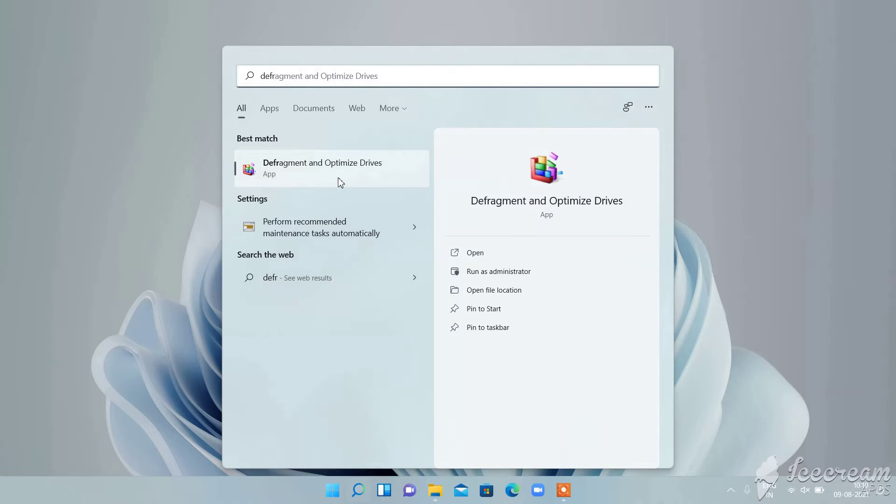
pyautogui.write('ag')
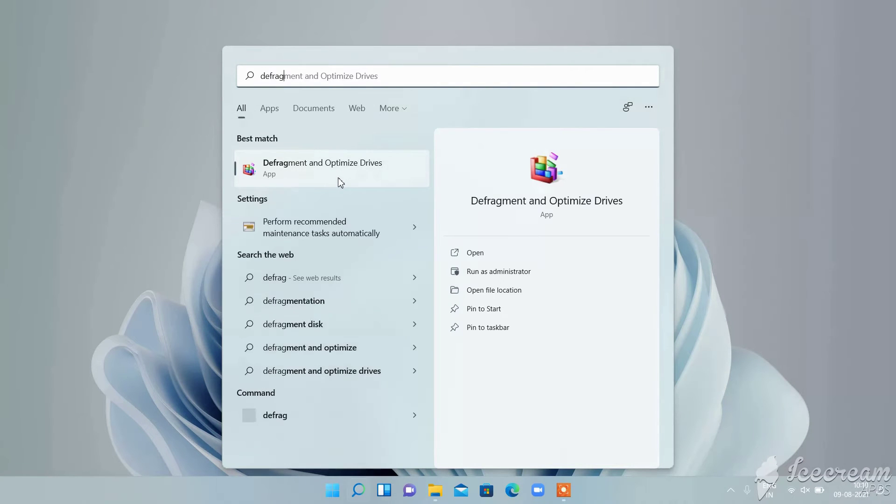
pyautogui.write('ment')
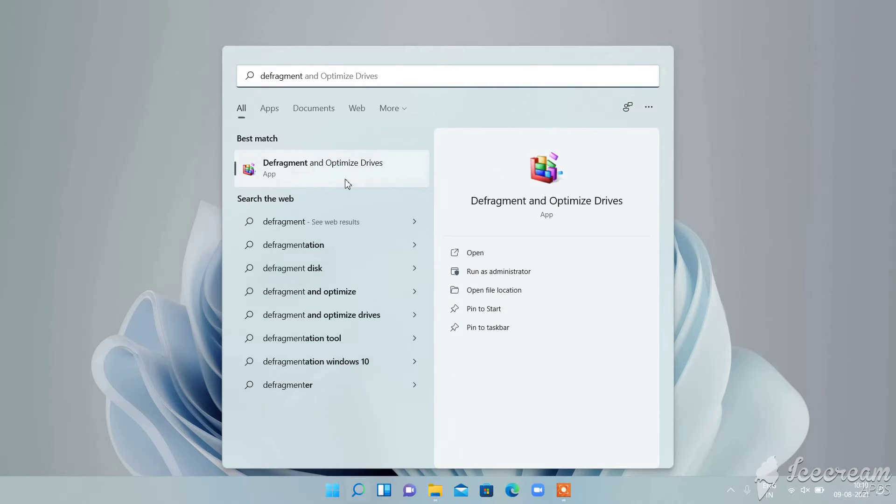
pyautogui.click(344, 179)
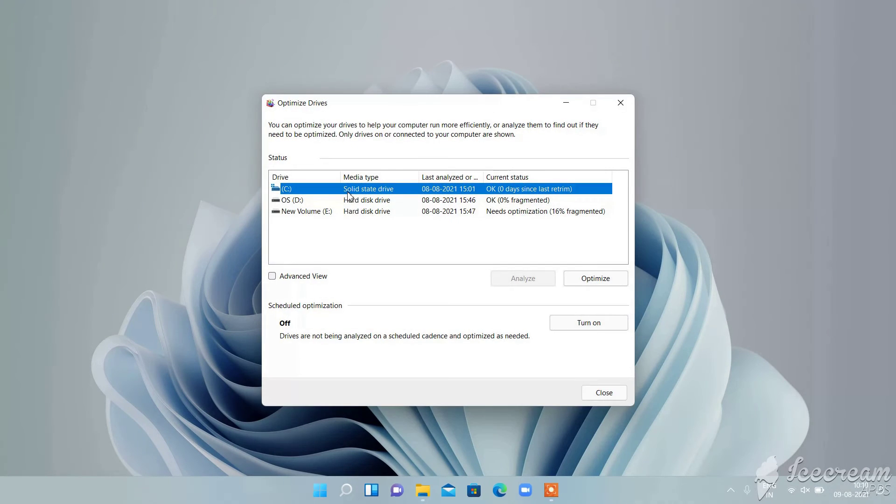
# - Review the optimization status of drives C:, D: and E: without optimizing them, and close Optimize Drives
pyautogui.click(437, 201)
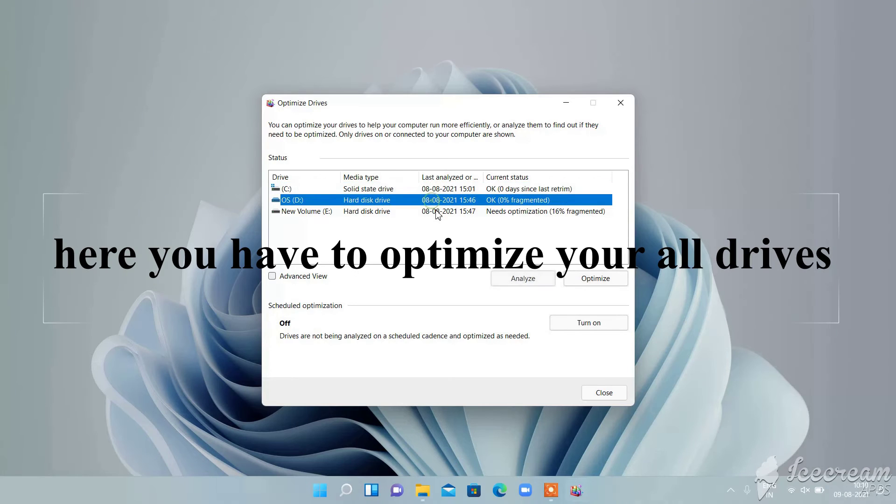
pyautogui.click(436, 212)
pyautogui.click(438, 190)
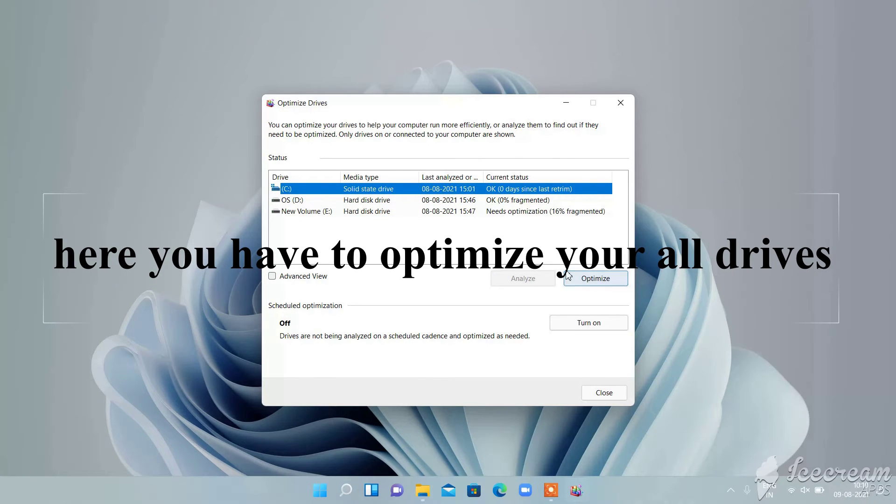
pyautogui.click(505, 201)
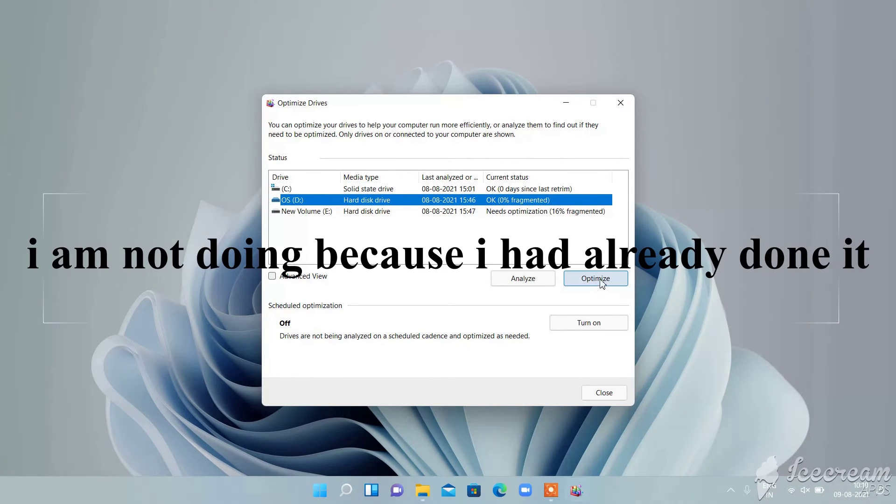
pyautogui.click(506, 212)
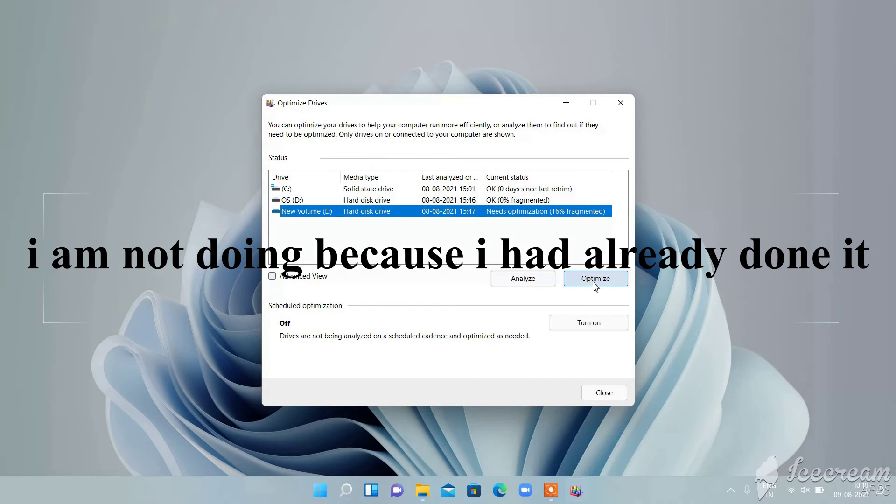
pyautogui.click(621, 103)
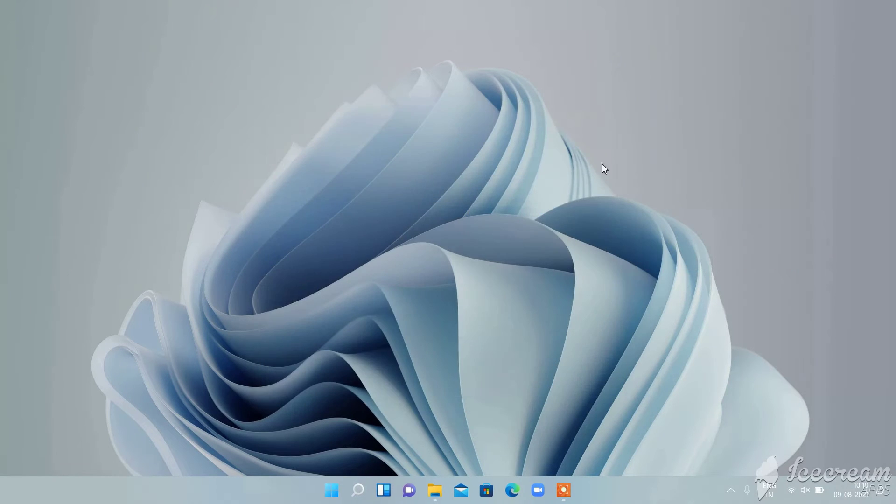
# - Switch to the This PC window, open the properties of Local Disk (C:) and start Disk Cleanup for it
pyautogui.moveTo(436, 492)
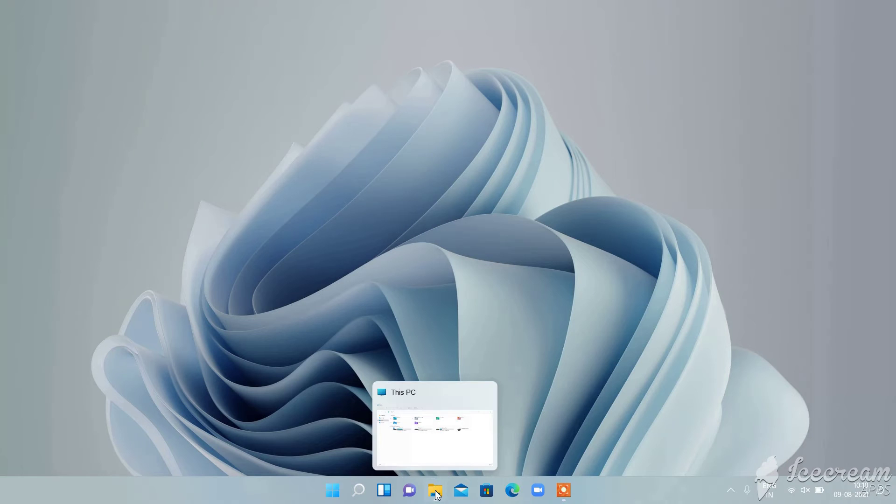
pyautogui.click(427, 444)
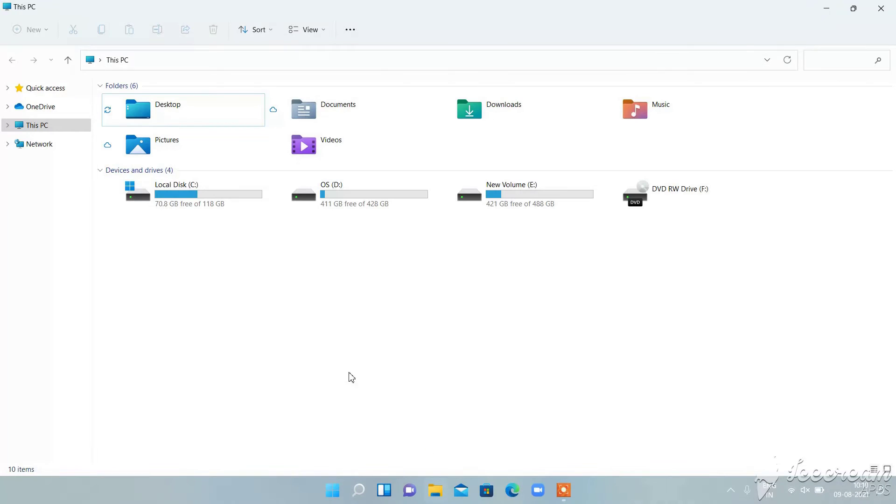
pyautogui.click(210, 206)
pyautogui.rightClick(210, 204)
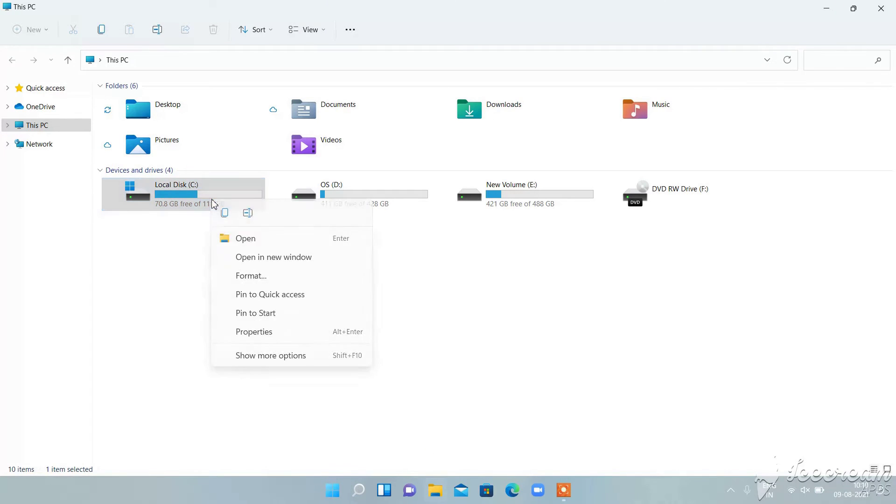
pyautogui.click(268, 332)
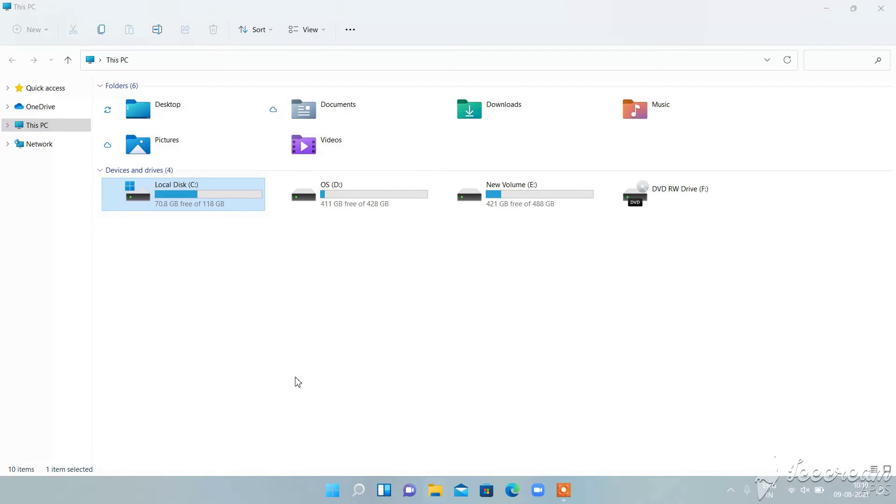
pyautogui.hotkey('alt', 'Return')
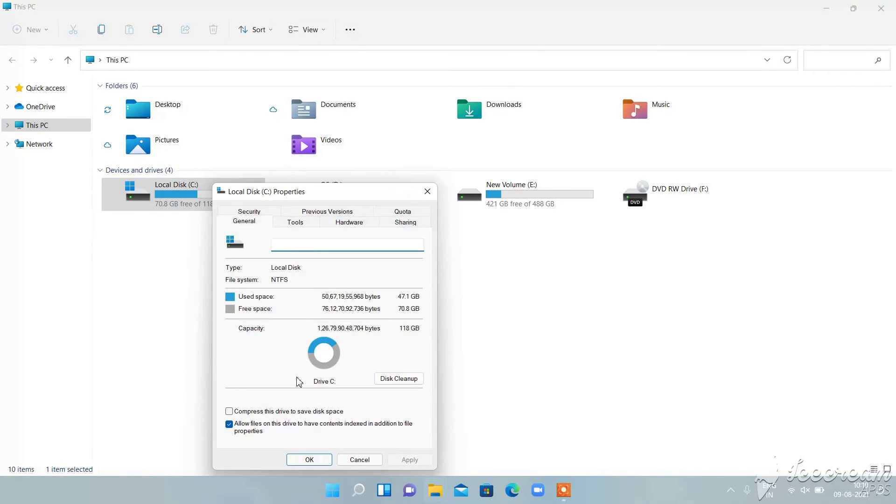
pyautogui.click(396, 383)
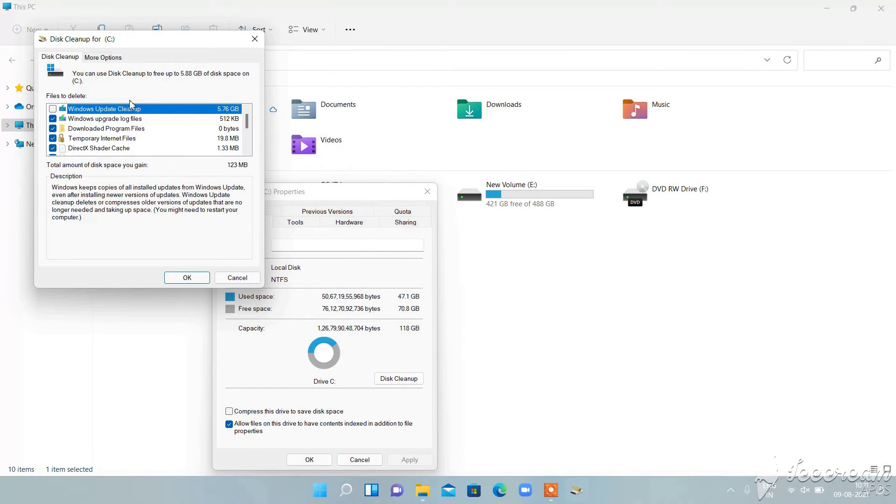
# - Include Windows Update Cleanup in the files to delete and check the rest of the Disk Cleanup list
pyautogui.click(53, 109)
pyautogui.scroll(-2, 57, 132)
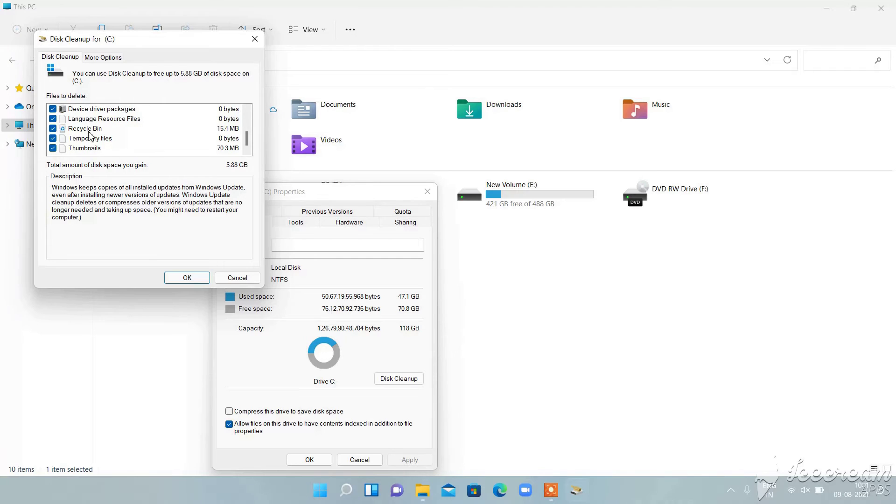
pyautogui.scroll(3, 96, 143)
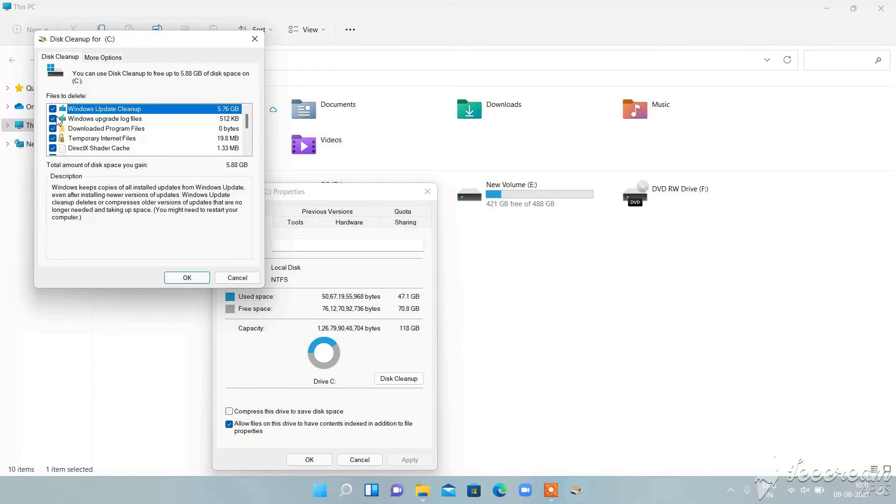
pyautogui.scroll(-1, 93, 154)
pyautogui.scroll(-1, 59, 140)
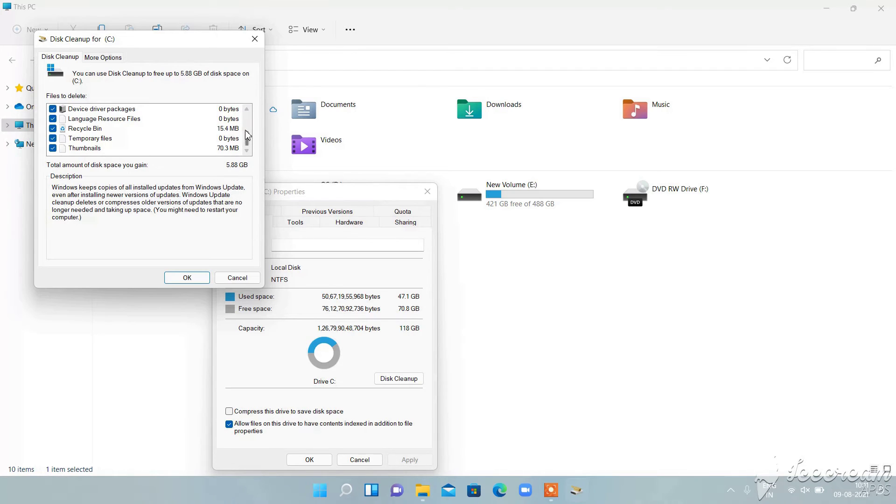
pyautogui.moveTo(248, 140); pyautogui.dragTo(247, 123)
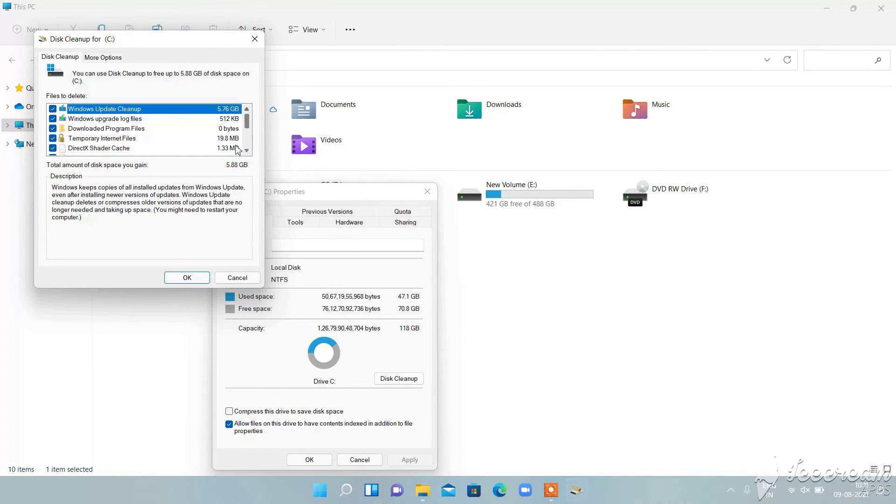
# - Run the cleanup of drive C:, confirming permanent deletion of the chosen files, and close the drive's Properties dialog
pyautogui.click(195, 282)
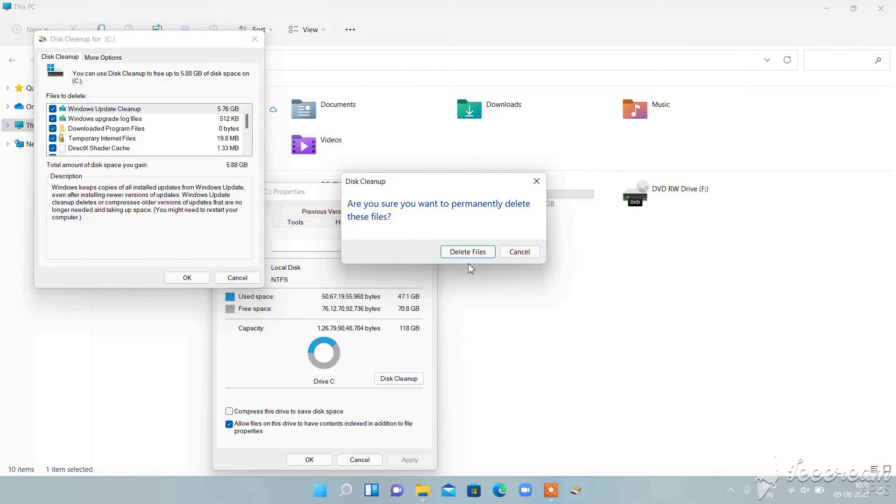
pyautogui.click(467, 255)
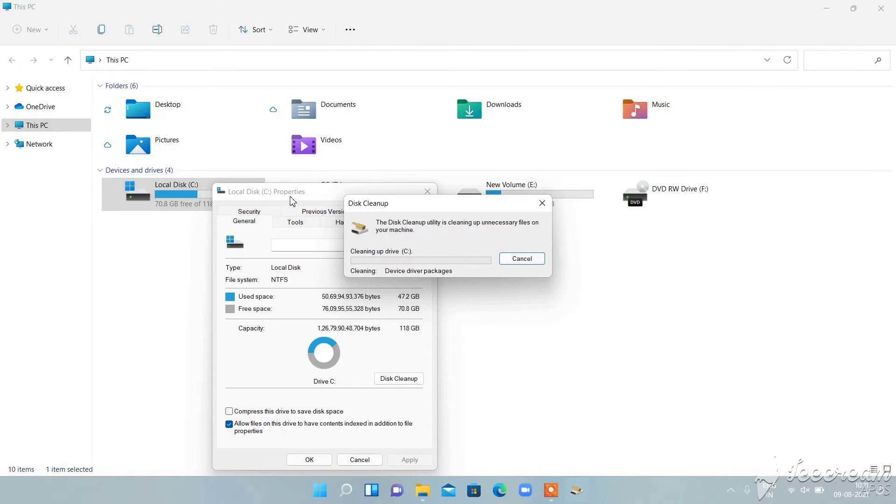
pyautogui.click(427, 192)
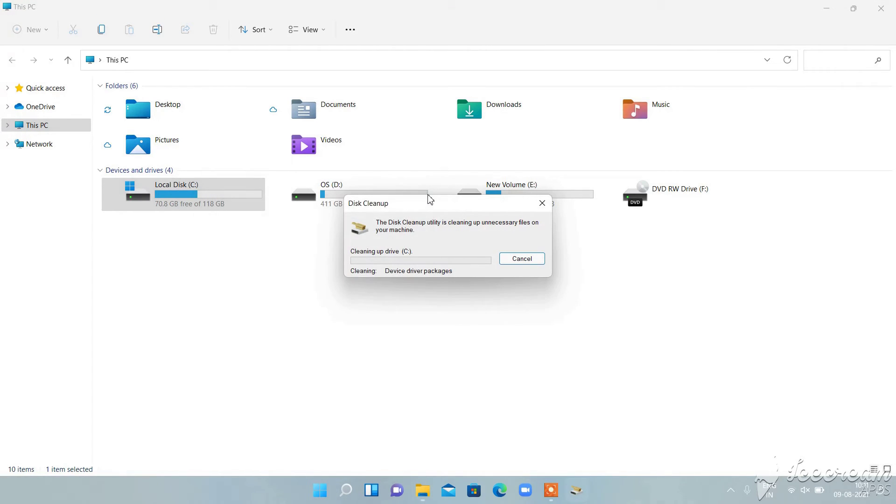
# - Minimize the This PC window, find Task Manager by searching for "task" and open its list of startup apps
pyautogui.click(833, 6)
pyautogui.click(827, 8)
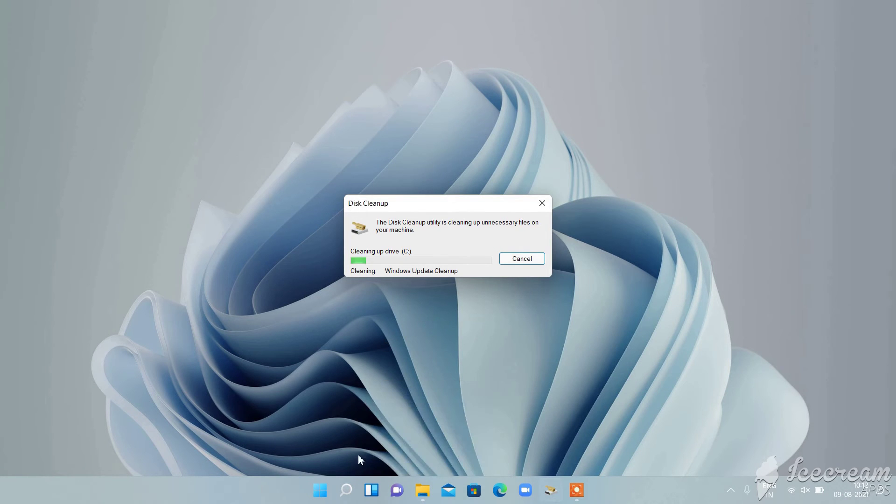
pyautogui.click(346, 491)
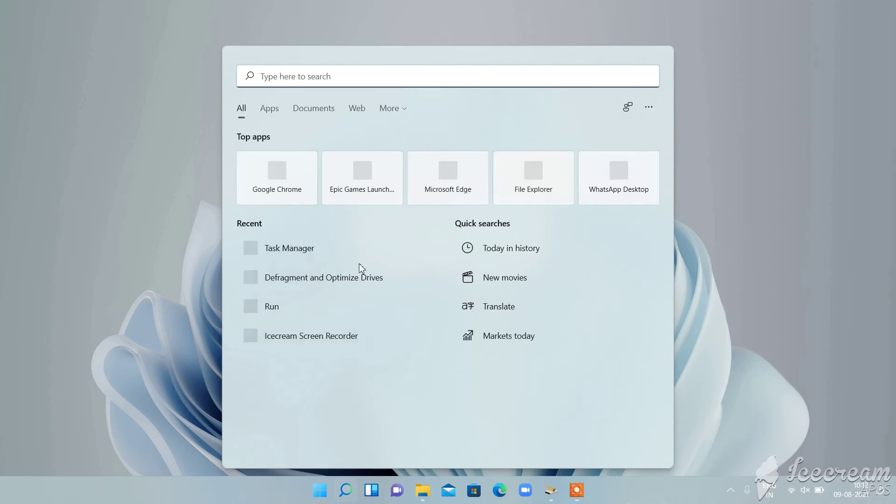
pyautogui.write('ta')
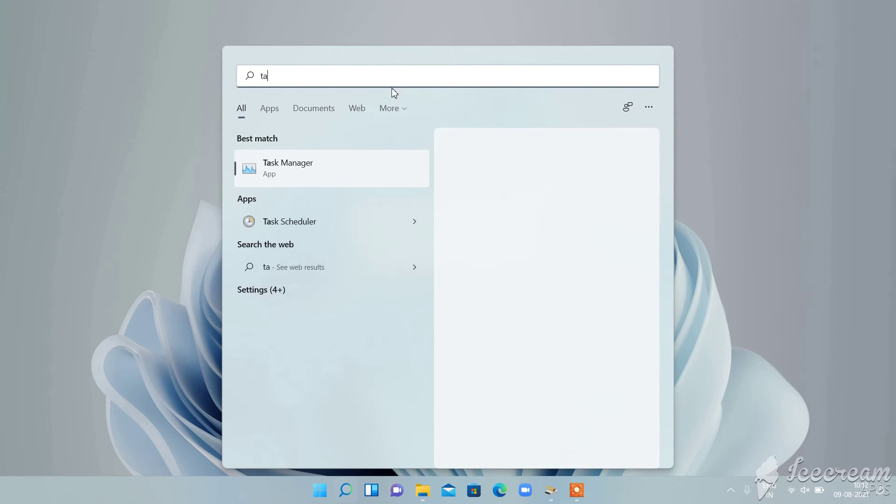
pyautogui.write('sk')
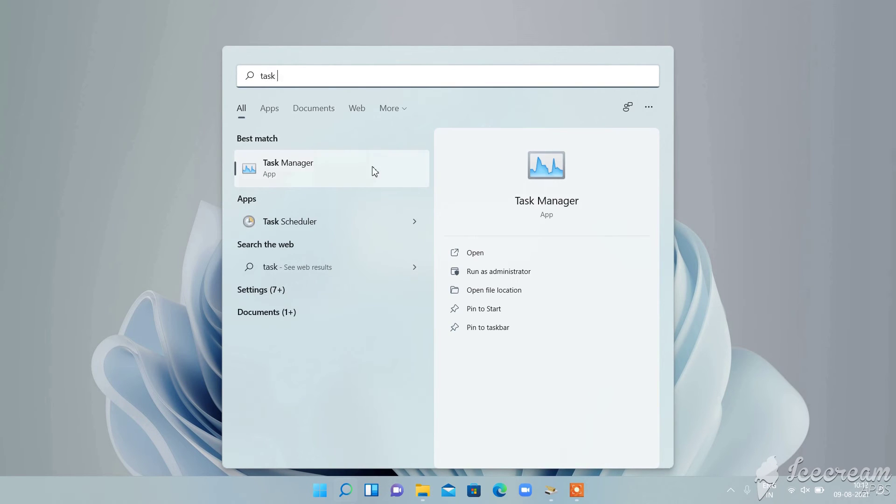
pyautogui.click(296, 176)
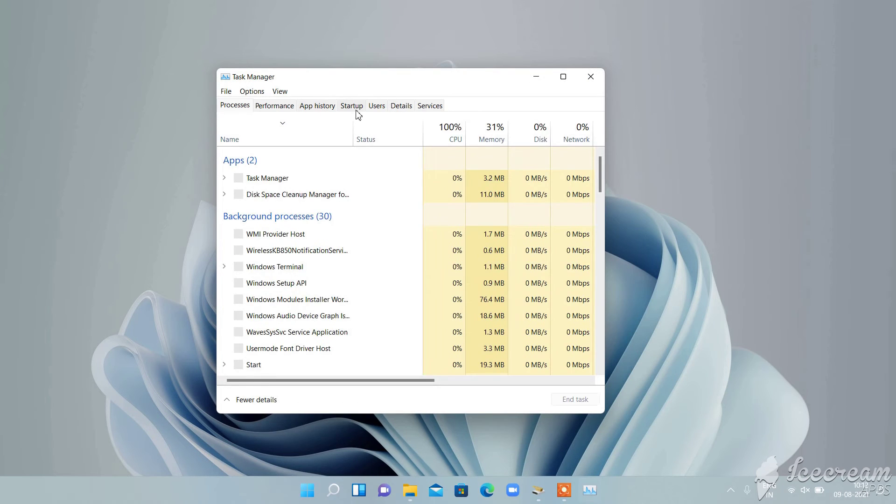
pyautogui.click(359, 108)
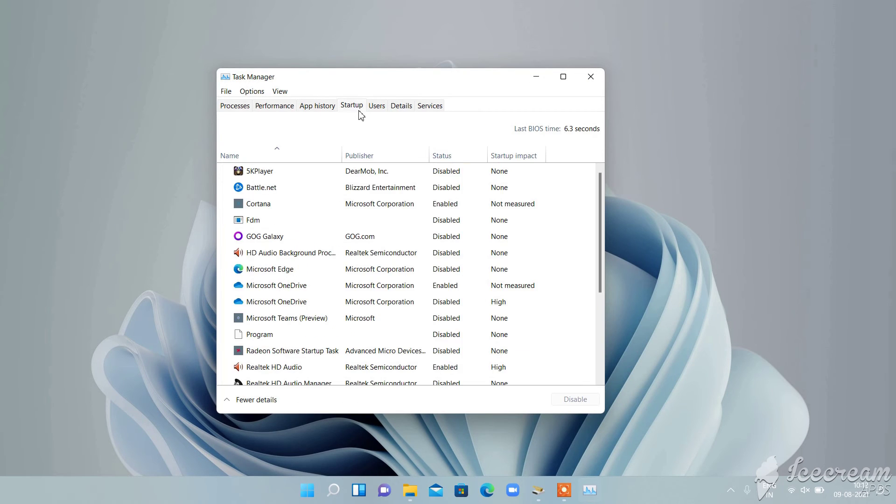
# - Check the startup options offered for Battle.net and select the enabled Microsoft OneDrive entry
pyautogui.rightClick(373, 184)
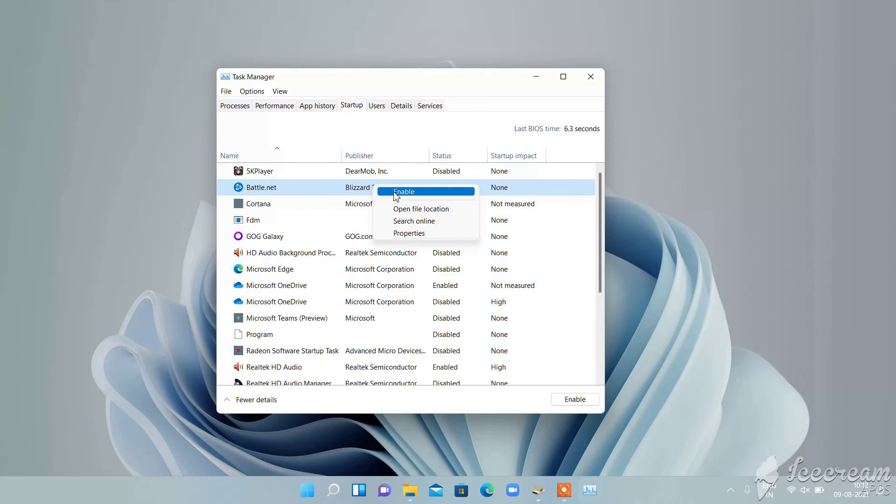
pyautogui.rightClick(351, 191)
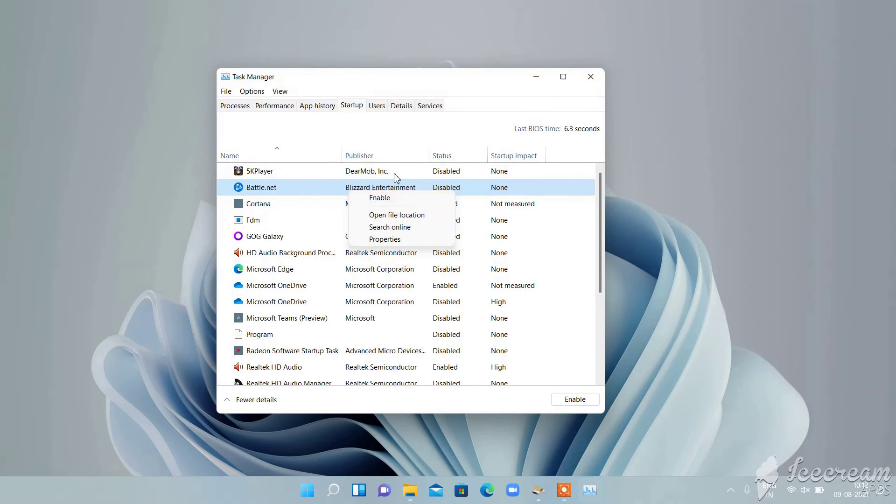
pyautogui.click(503, 263)
pyautogui.click(460, 289)
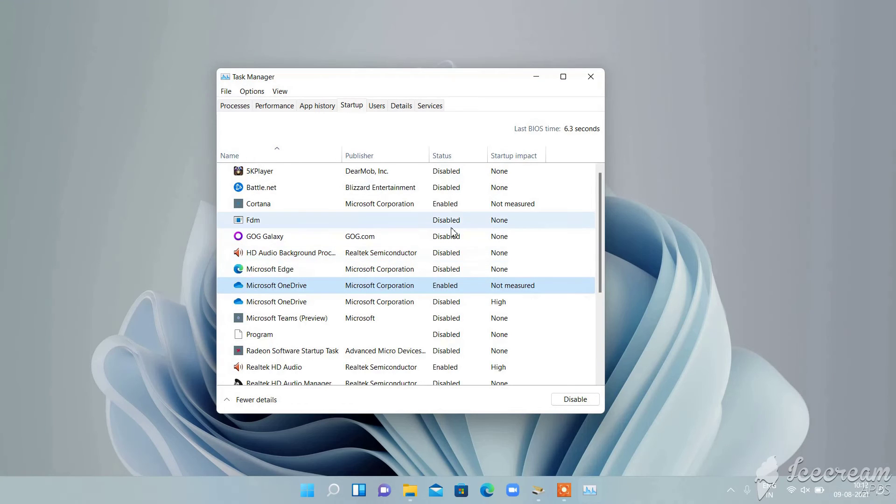
# - Enable the Fdm startup app and disable it again
pyautogui.rightClick(452, 228)
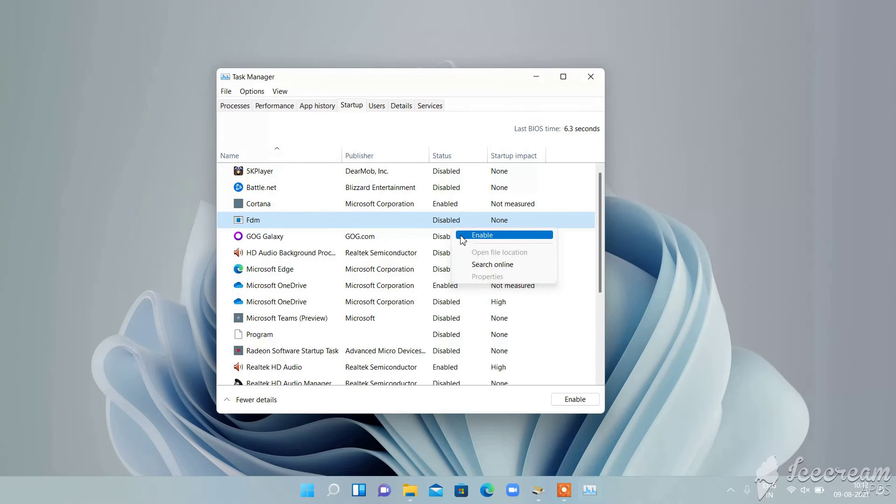
pyautogui.click(463, 237)
pyautogui.rightClick(449, 222)
pyautogui.click(472, 229)
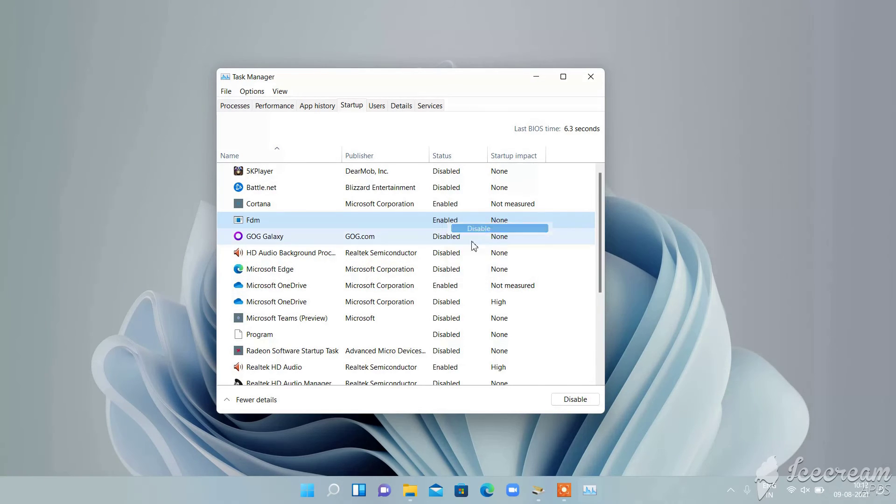
# - Review the status and startup impact of the remaining startup apps, and check the options for Fdm, GOG Galaxy and Cortana
pyautogui.scroll(-2, 471, 244)
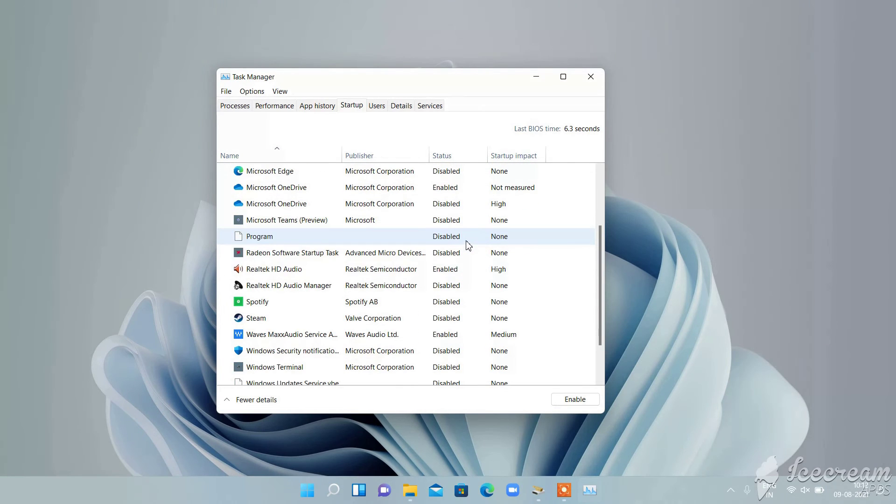
pyautogui.click(468, 270)
pyautogui.click(471, 301)
pyautogui.scroll(-1, 475, 308)
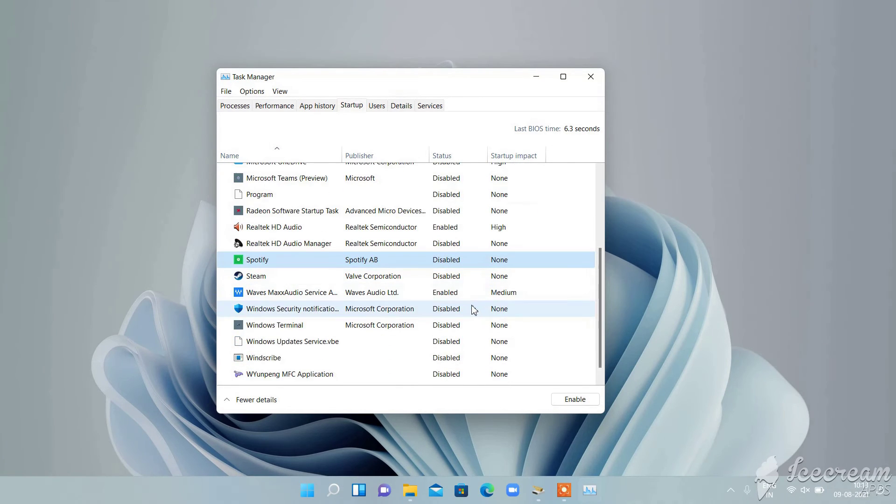
pyautogui.click(474, 310)
pyautogui.click(476, 342)
pyautogui.click(477, 358)
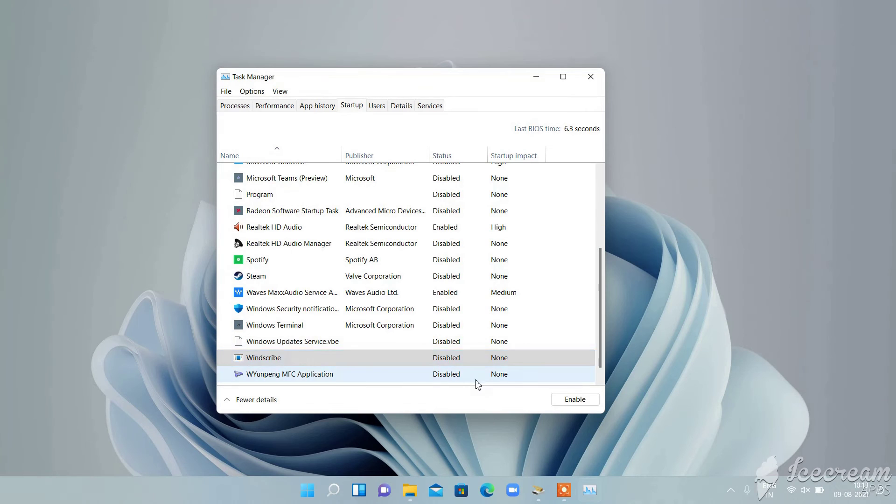
pyautogui.click(476, 381)
pyautogui.scroll(3, 459, 283)
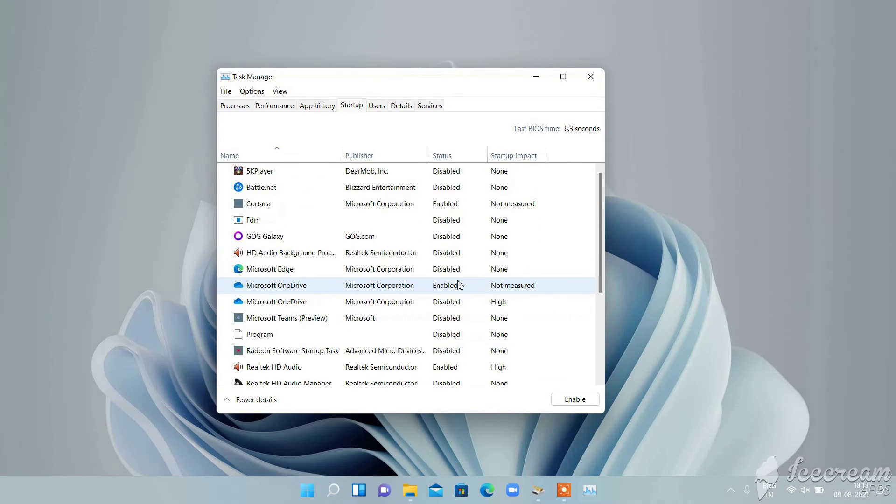
pyautogui.rightClick(452, 225)
pyautogui.rightClick(431, 243)
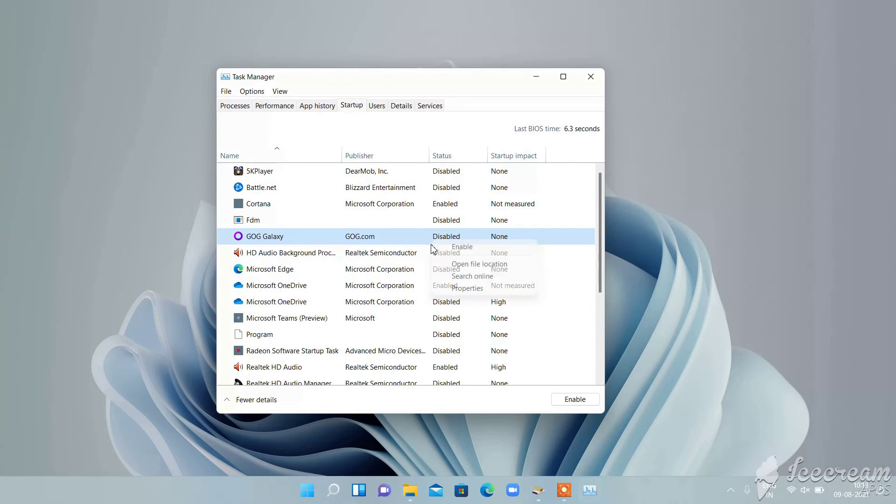
pyautogui.rightClick(410, 267)
pyautogui.rightClick(435, 206)
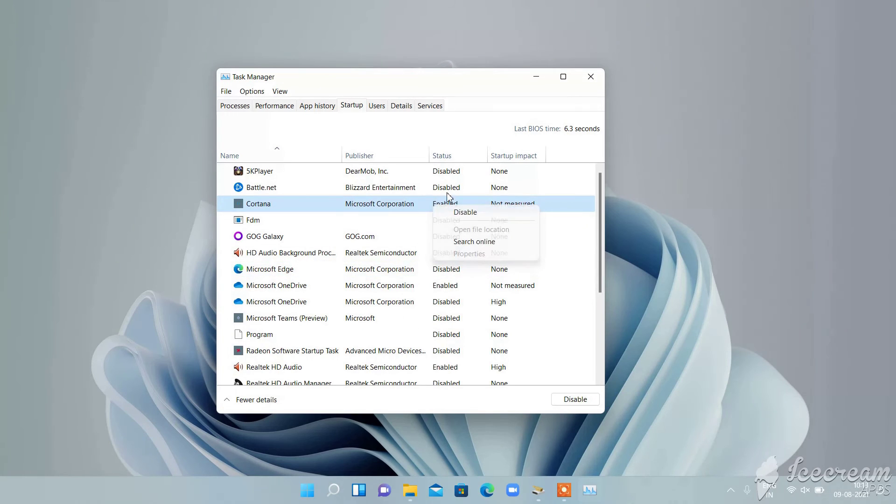
# - Disable the first Microsoft OneDrive startup entry and enable it again
pyautogui.rightClick(456, 287)
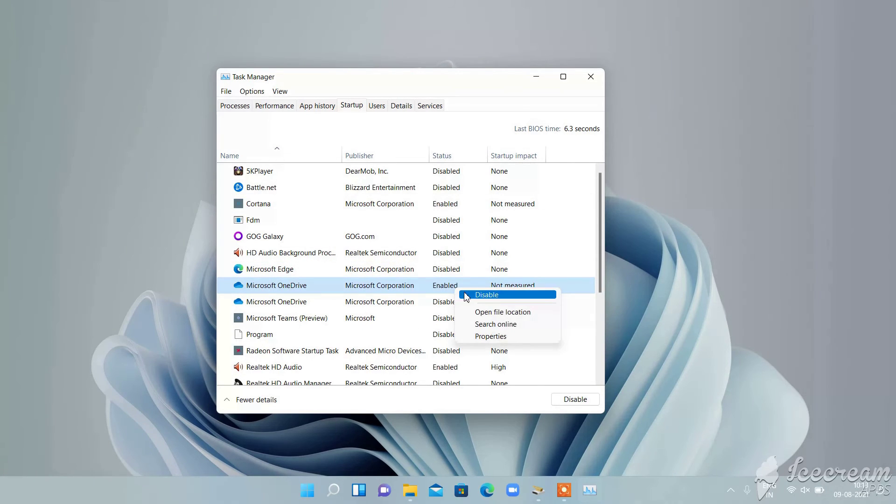
pyautogui.click(467, 295)
pyautogui.rightClick(465, 287)
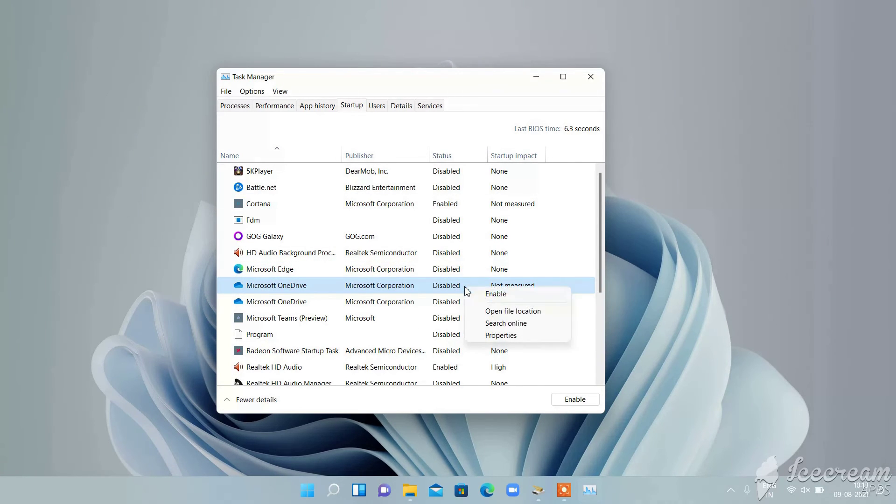
pyautogui.click(495, 294)
# - Close Task Manager, search Windows for "power" and open the Choose a power plan settings
pyautogui.scroll(-3, 472, 258)
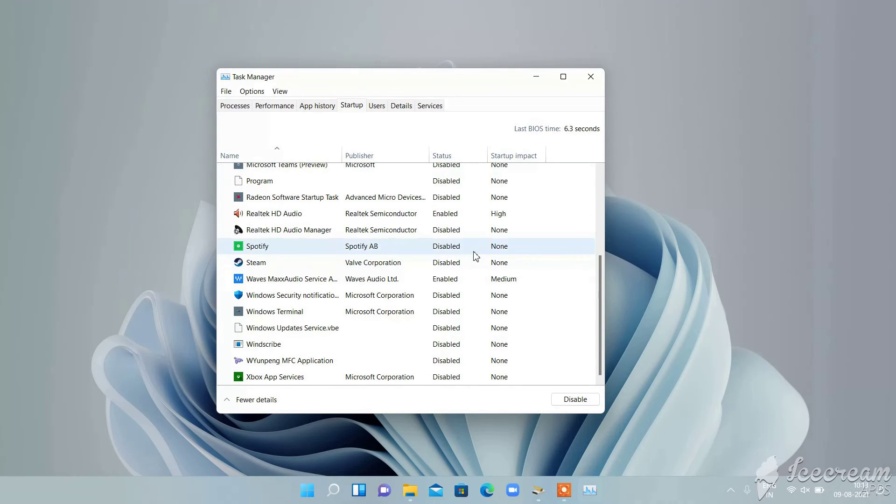
pyautogui.click(591, 77)
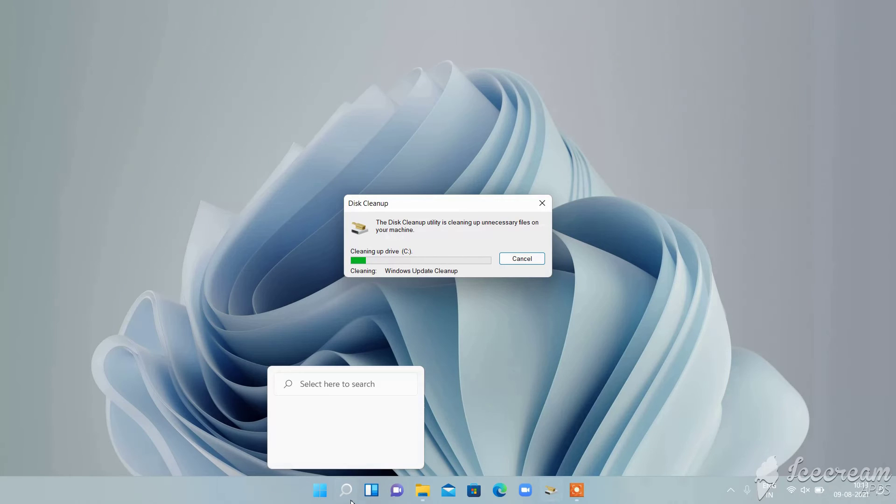
pyautogui.click(351, 499)
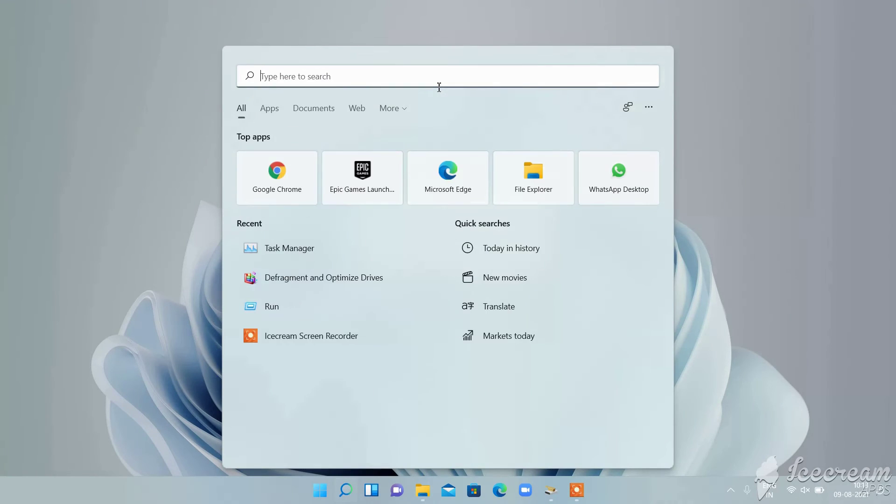
pyautogui.write('power')
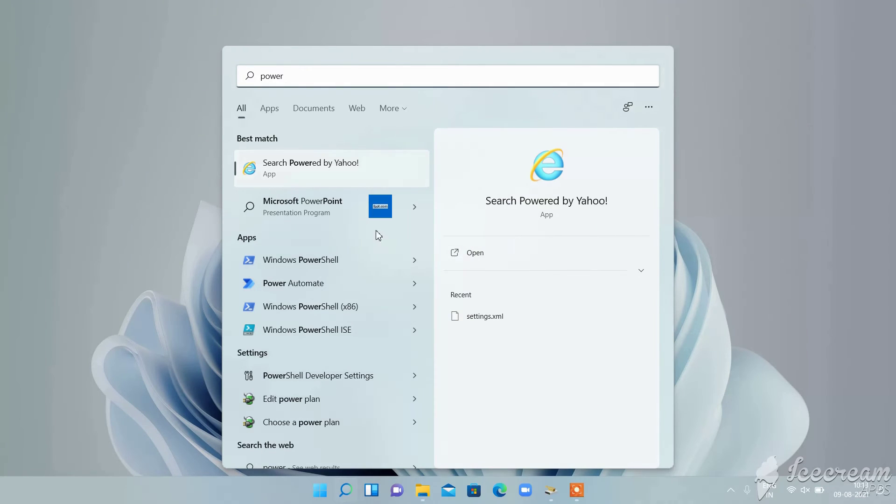
pyautogui.click(330, 423)
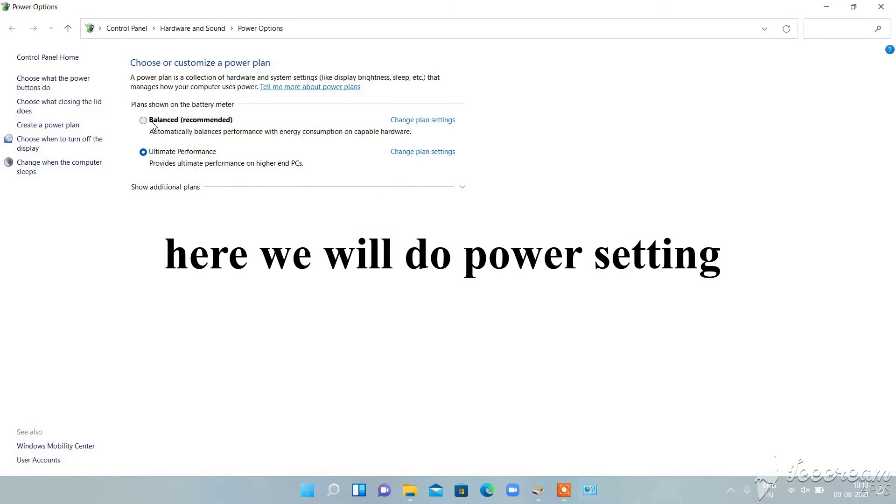
# - Switch to the Balanced plan and back to Ultimate Performance, and open the Ultimate Performance plan settings
pyautogui.click(152, 124)
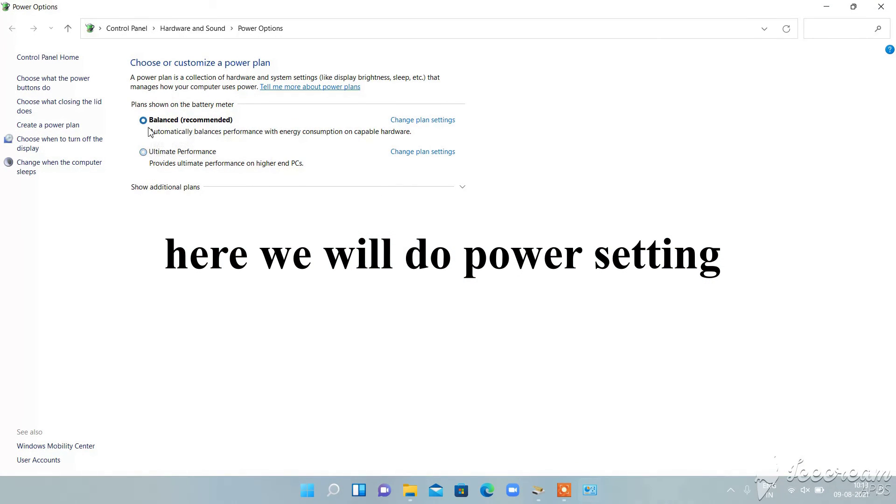
pyautogui.click(144, 152)
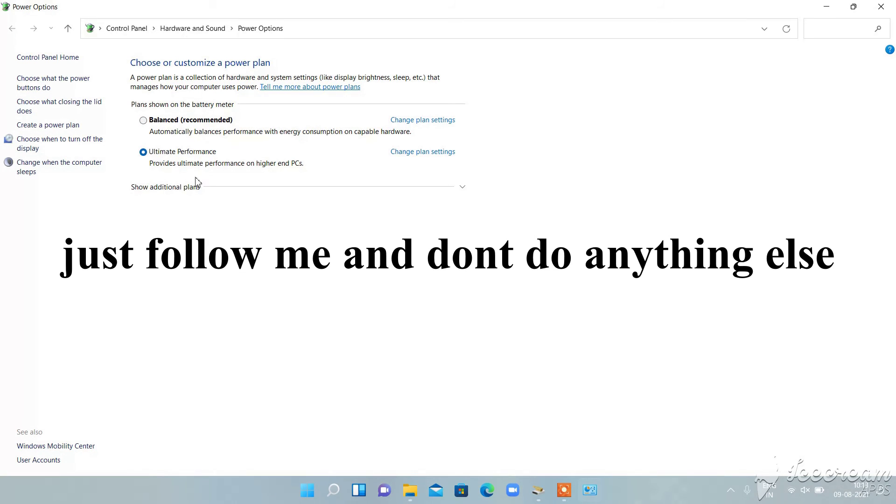
pyautogui.click(402, 153)
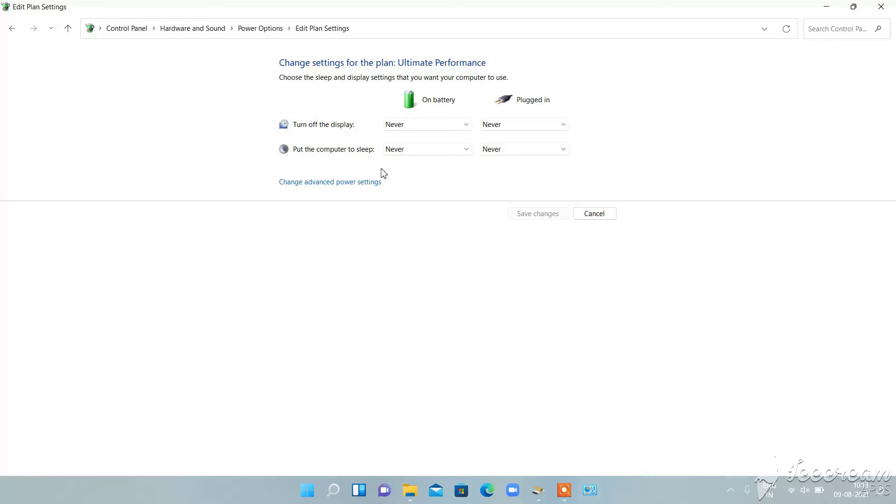
# - Set turning off the display and putting the computer to sleep to Never, both on battery and plugged in
pyautogui.click(415, 124)
pyautogui.click(412, 276)
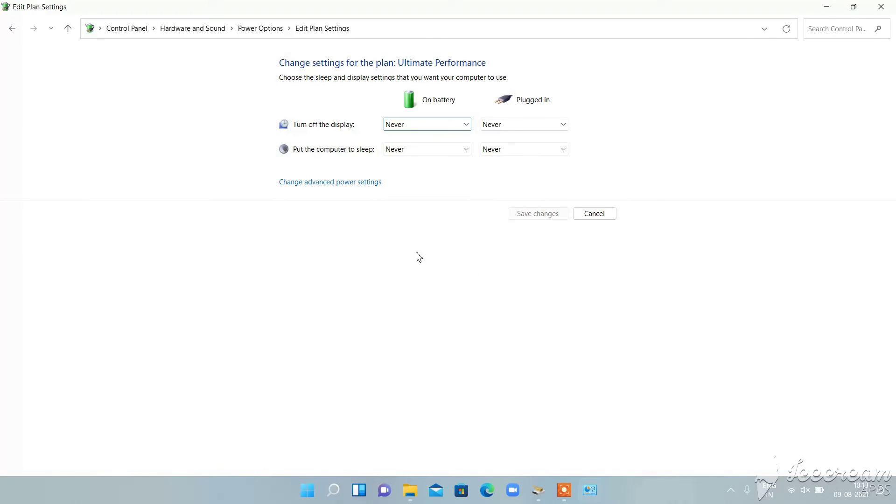
pyautogui.click(510, 127)
pyautogui.click(497, 276)
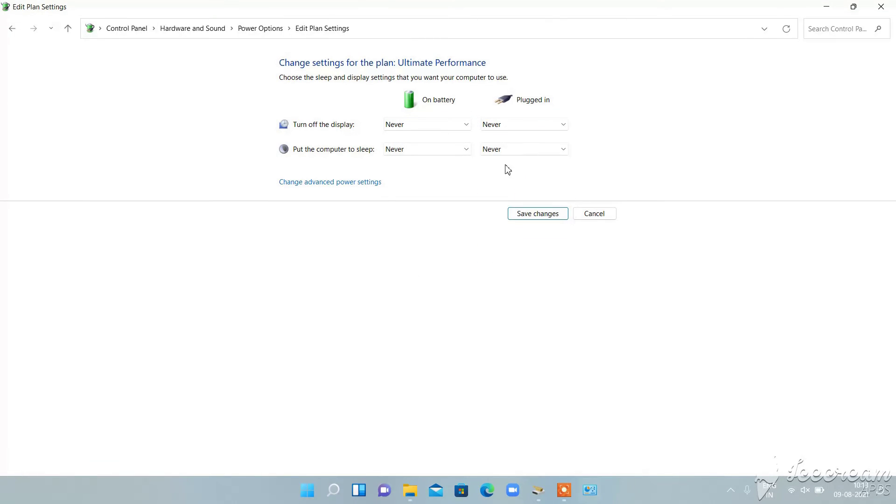
pyautogui.click(509, 149)
pyautogui.click(506, 301)
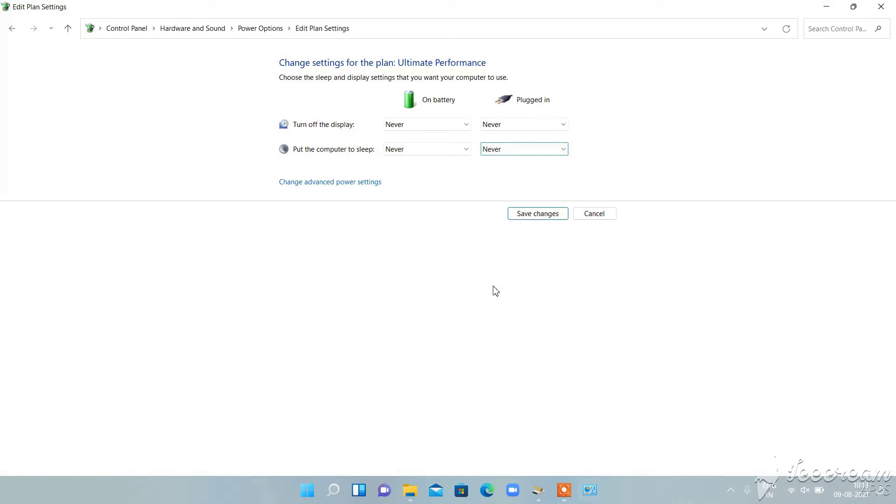
pyautogui.click(444, 152)
pyautogui.click(458, 301)
# - Open the advanced power settings for Ultimate Performance and review the Internet Explorer and desktop background slide show settings
pyautogui.click(331, 183)
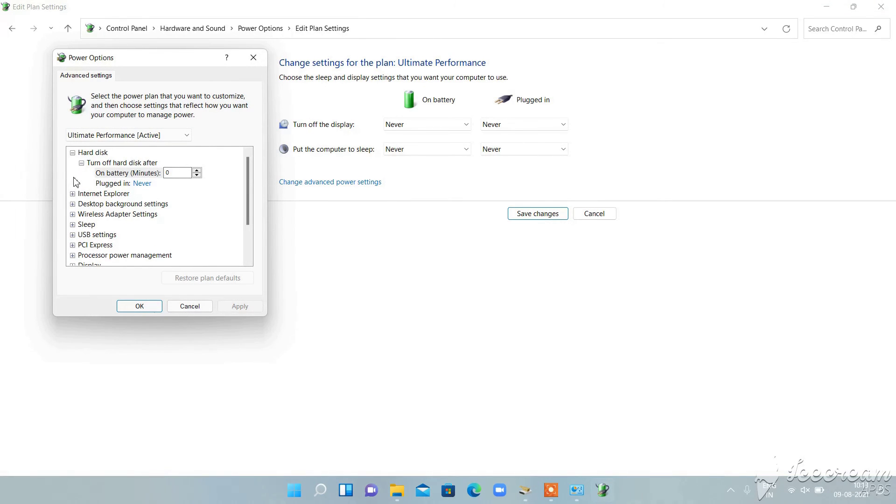
pyautogui.click(73, 194)
pyautogui.click(73, 194)
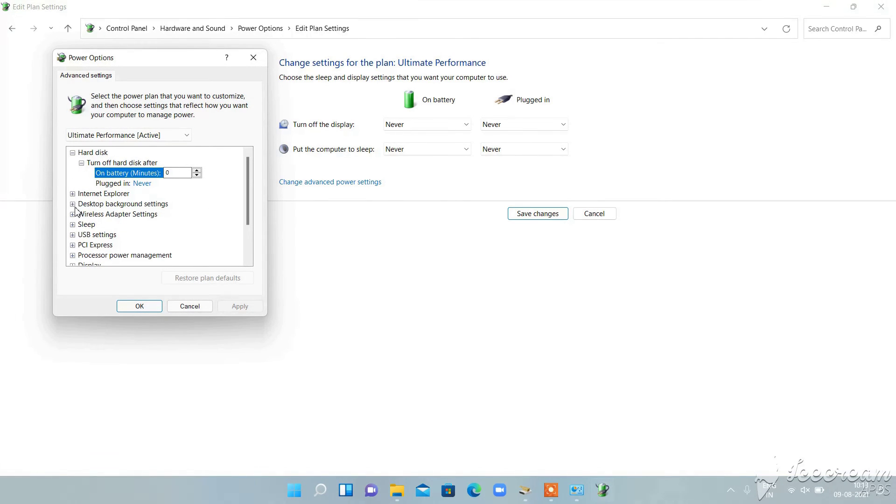
pyautogui.click(72, 204)
pyautogui.click(81, 215)
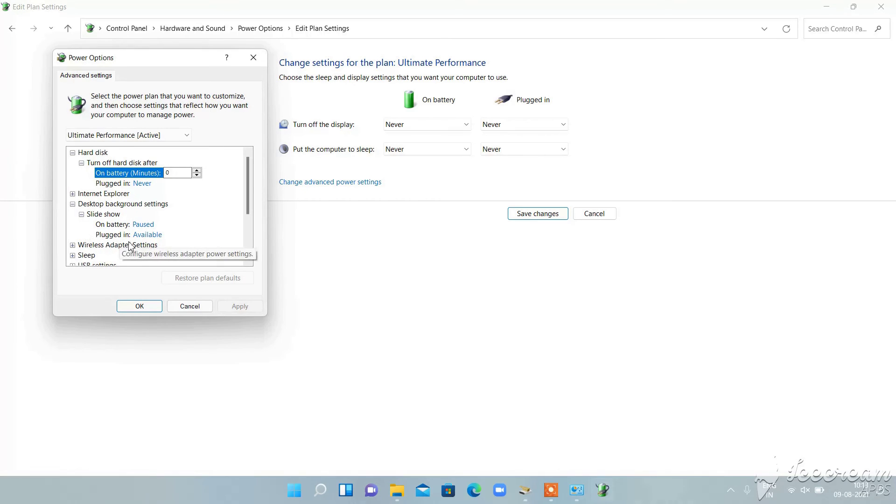
pyautogui.click(81, 215)
pyautogui.click(73, 205)
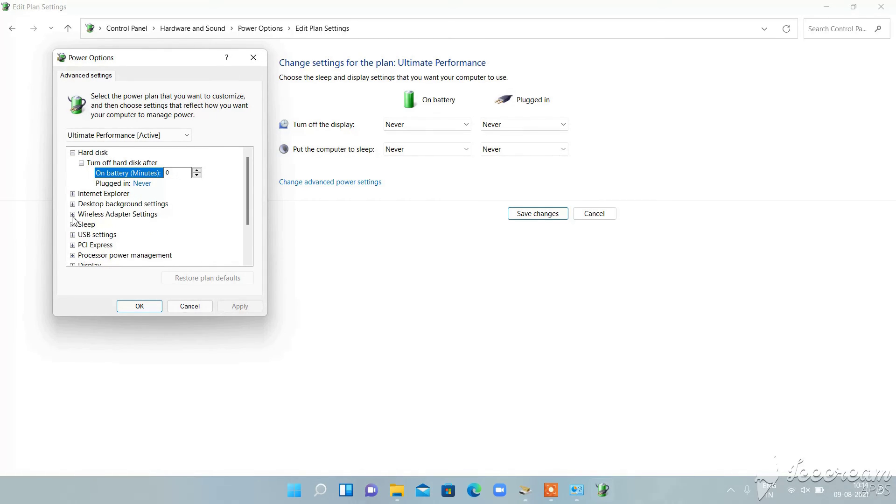
# - Review the wireless adapter's Power Saving Mode settings and collapse the group again
pyautogui.click(72, 214)
pyautogui.click(81, 225)
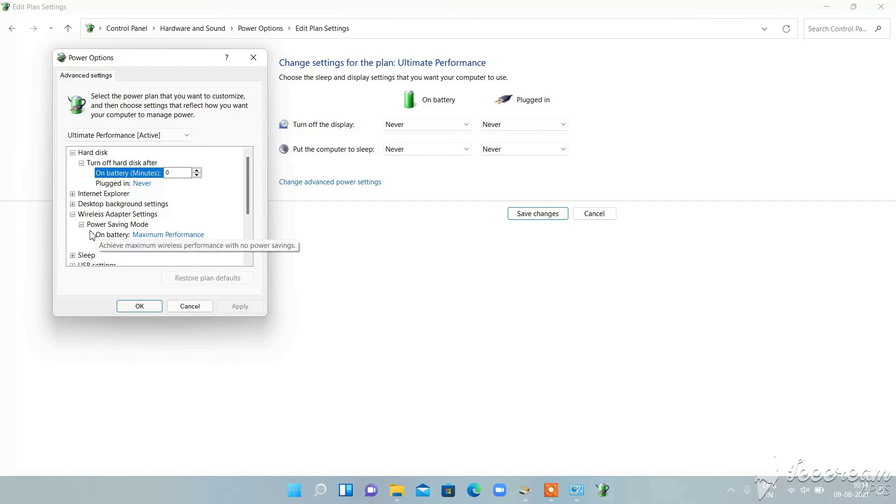
pyautogui.click(72, 214)
# - Review the Sleep group's sleep after, hybrid sleep and hibernate after settings, and collapse the group
pyautogui.scroll(-2, 71, 229)
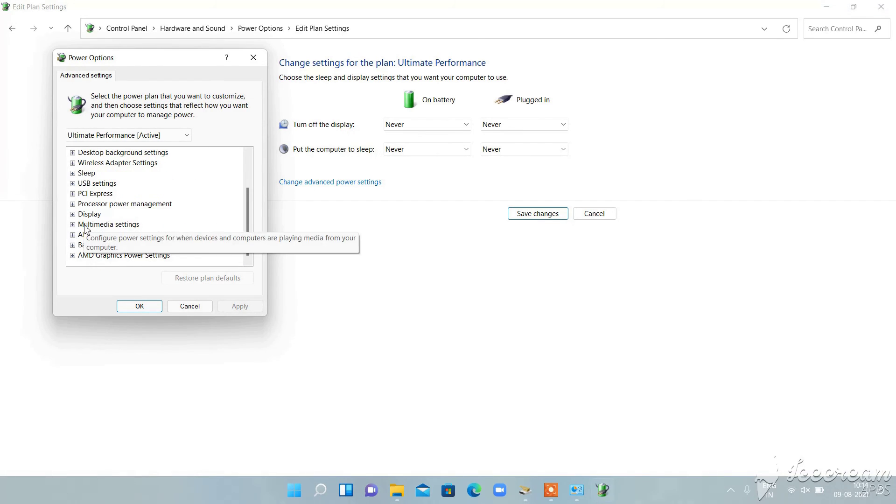
pyautogui.click(73, 175)
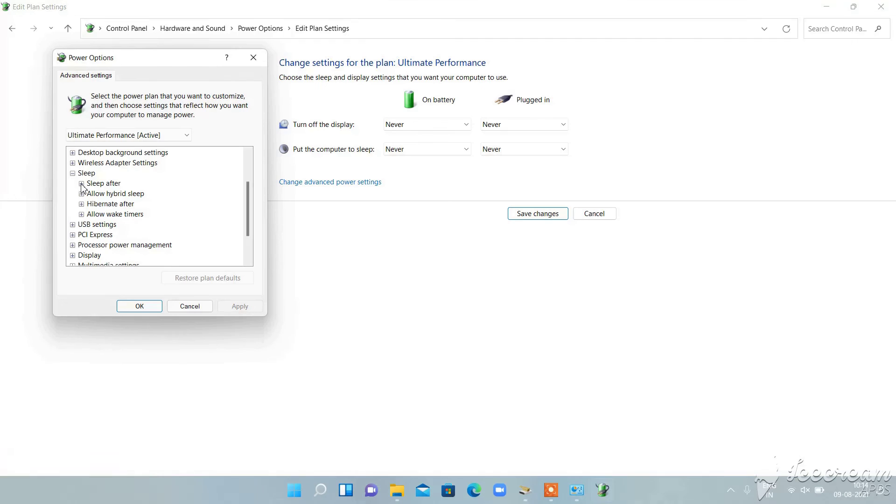
pyautogui.click(82, 185)
pyautogui.click(82, 184)
pyautogui.click(81, 193)
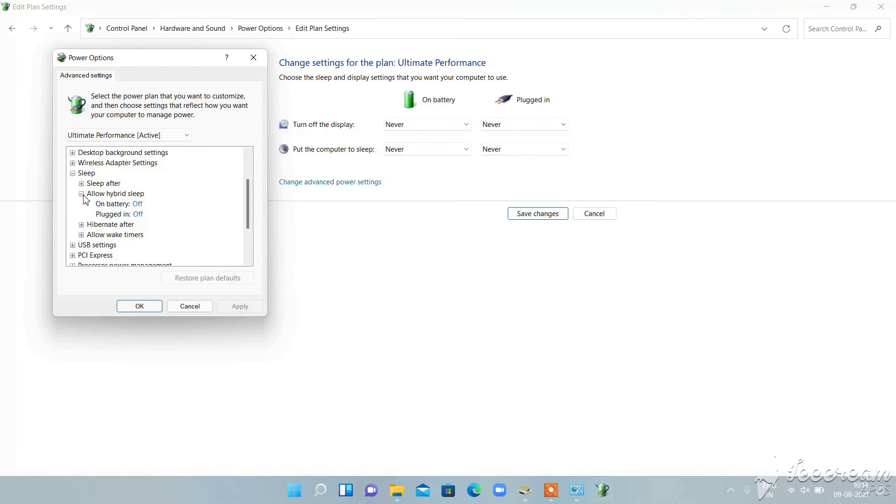
pyautogui.click(81, 193)
pyautogui.click(82, 204)
pyautogui.click(82, 204)
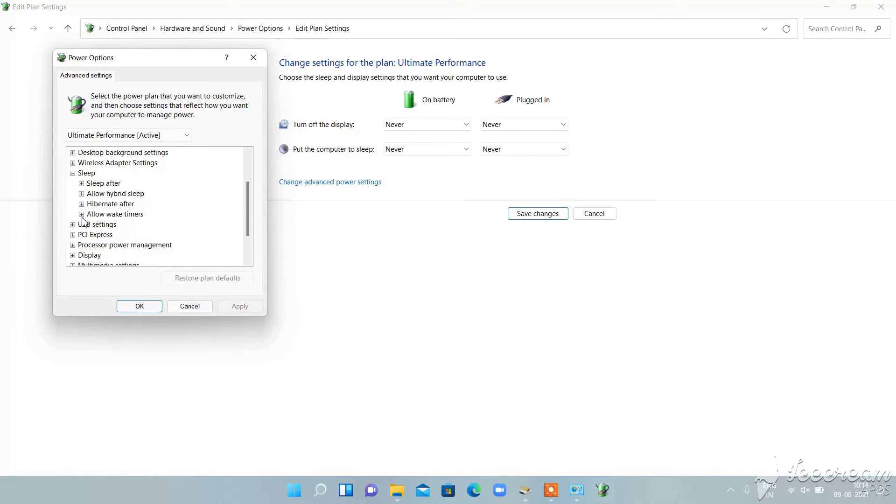
pyautogui.click(72, 173)
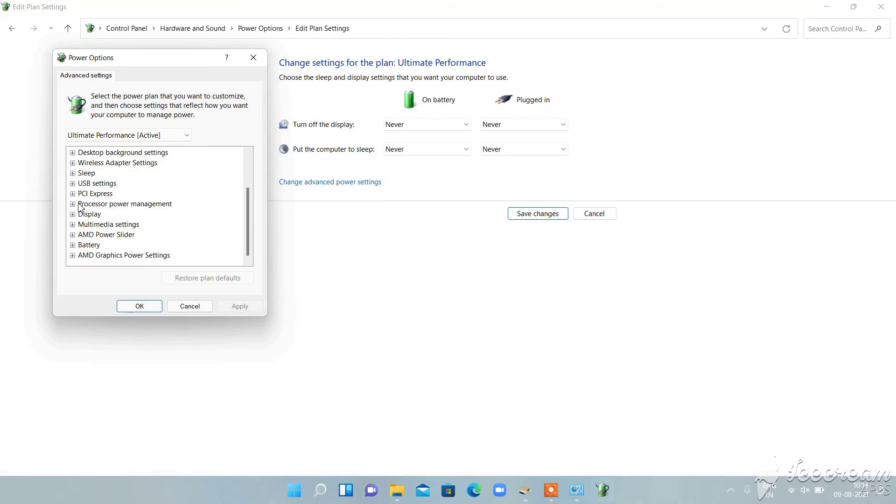
# - Check the Link State Power Management settings under PCI Express and collapse the group
pyautogui.click(72, 193)
pyautogui.click(81, 204)
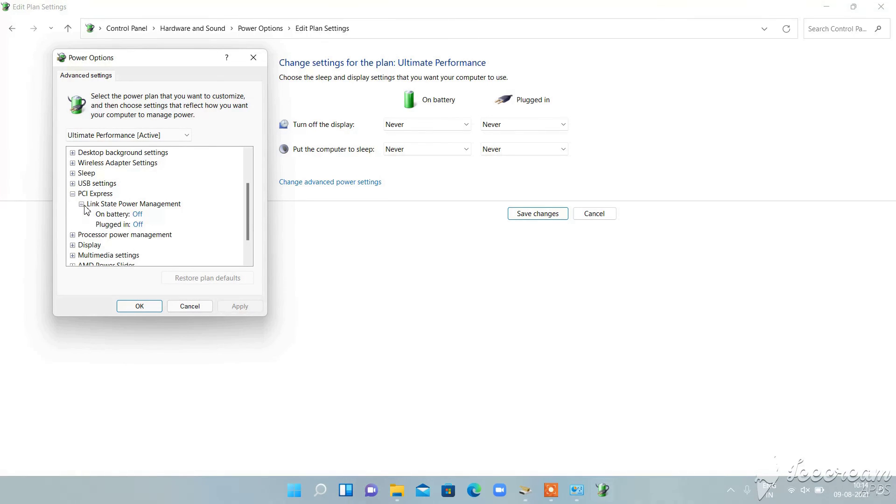
pyautogui.click(81, 204)
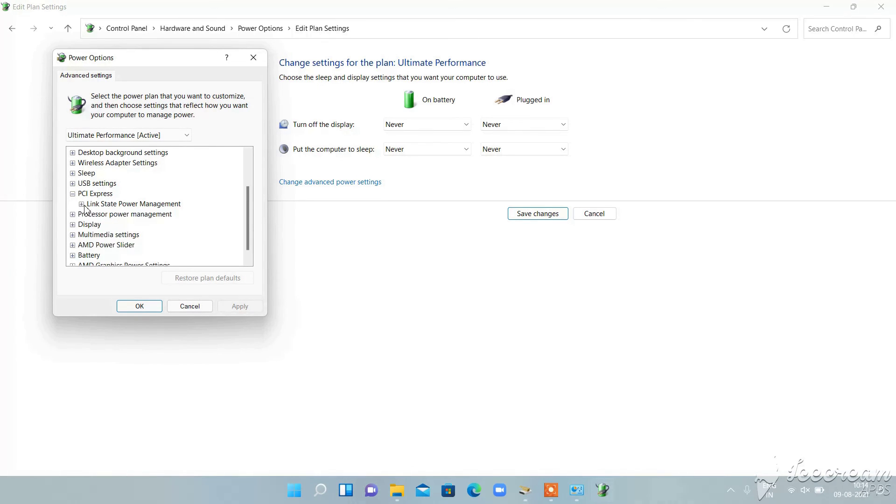
pyautogui.click(72, 194)
# - Check the minimum and maximum processor state under Processor power management and collapse the group
pyautogui.click(72, 204)
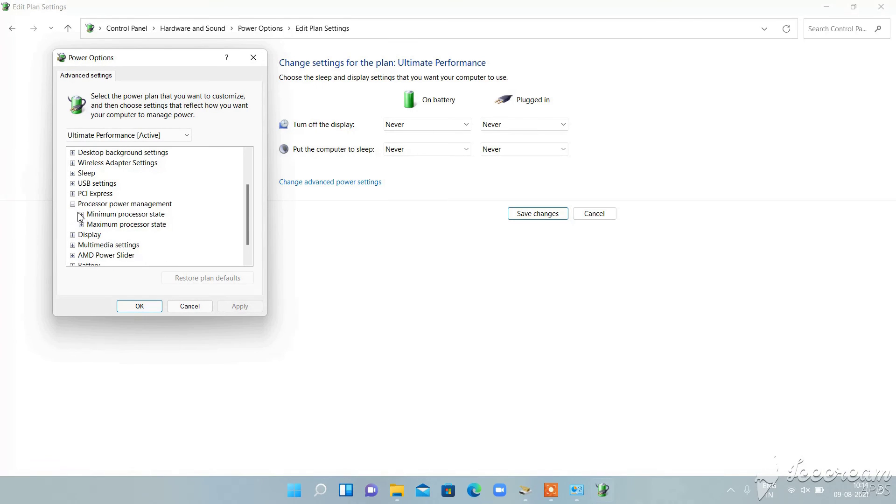
pyautogui.click(81, 214)
pyautogui.click(82, 214)
pyautogui.click(82, 225)
pyautogui.click(82, 225)
pyautogui.click(73, 204)
# - Check the Turn off display after settings in the Display group and collapse it
pyautogui.click(72, 214)
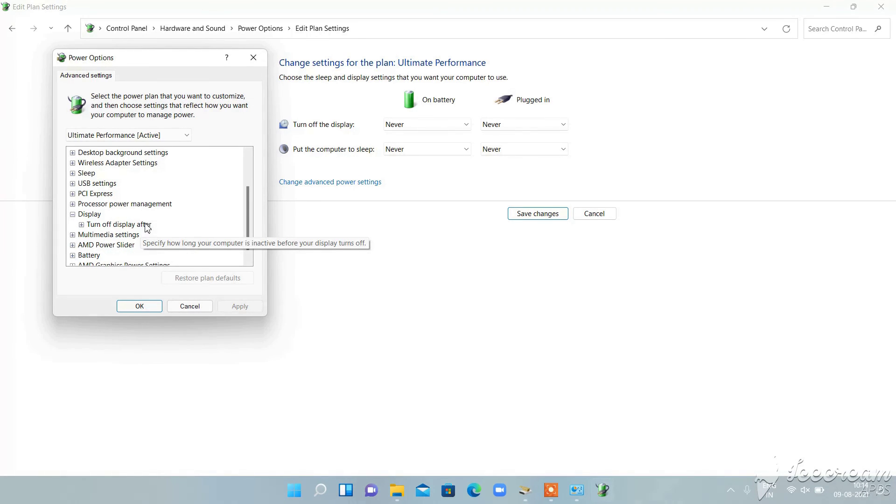
pyautogui.click(82, 225)
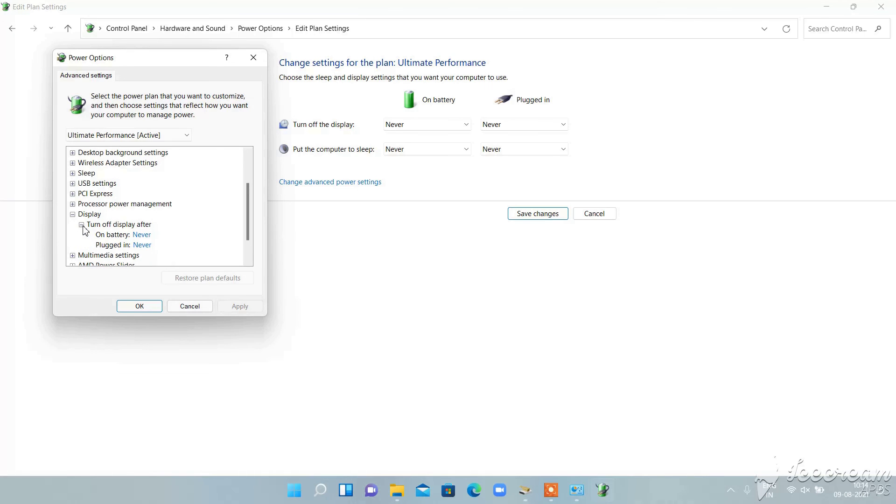
pyautogui.click(81, 225)
pyautogui.click(73, 214)
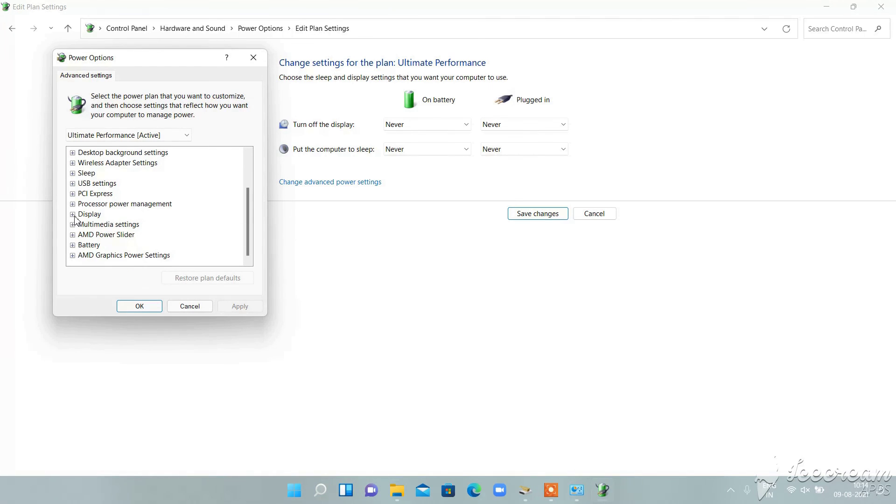
# - Review the multimedia settings for sharing media, video playback quality bias and playing video
pyautogui.click(73, 225)
pyautogui.click(82, 235)
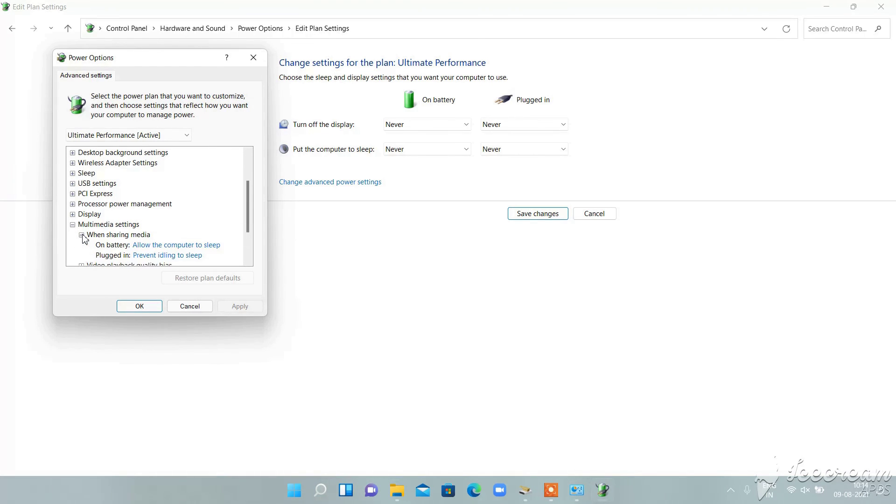
pyautogui.scroll(-2, 83, 233)
pyautogui.click(82, 184)
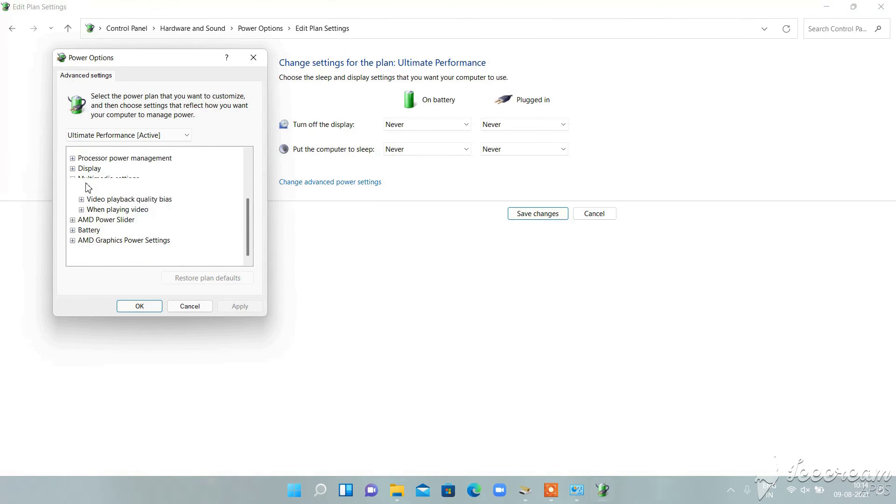
pyautogui.click(81, 214)
pyautogui.click(82, 214)
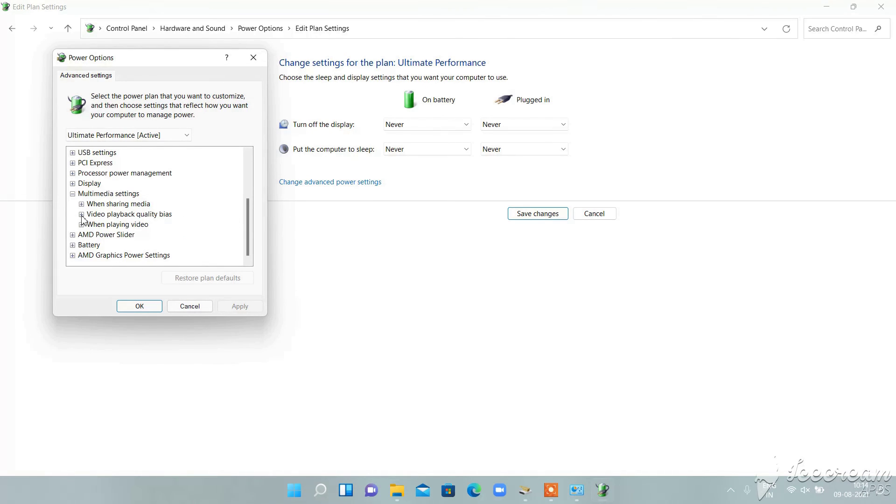
pyautogui.click(82, 224)
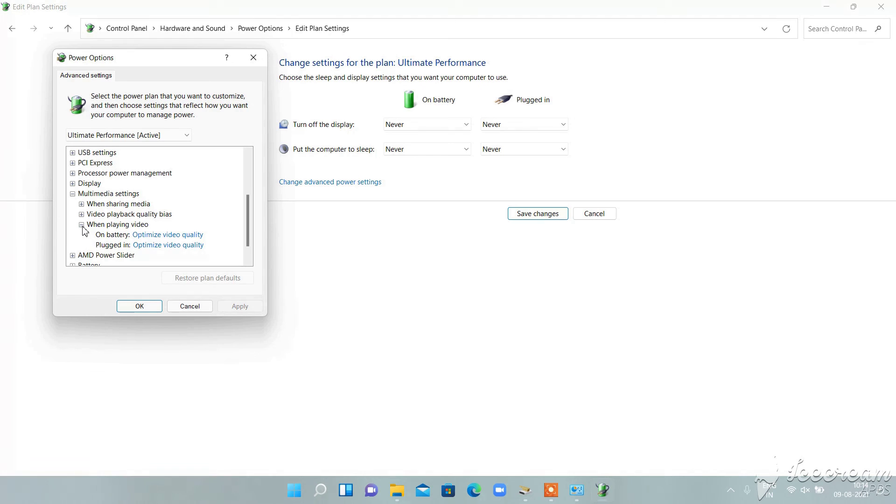
pyautogui.click(82, 225)
# - Check the Overlay settings under AMD Power Slider and collapse the group
pyautogui.click(73, 234)
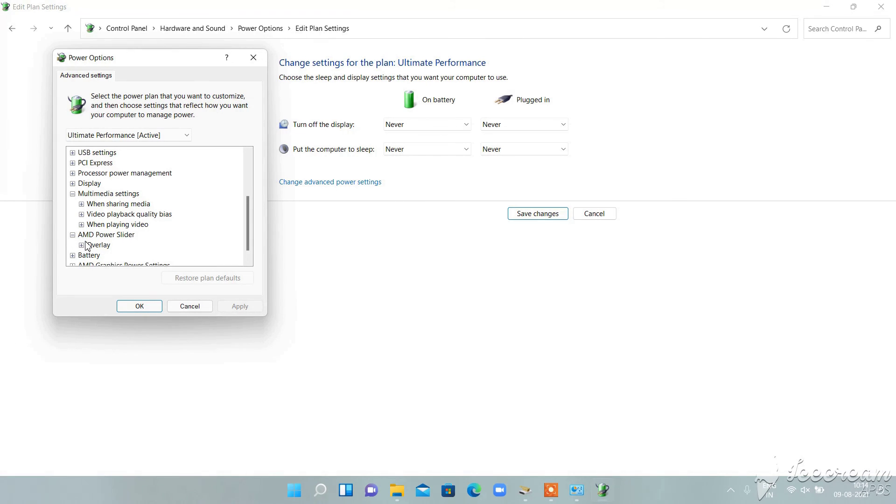
pyautogui.click(82, 245)
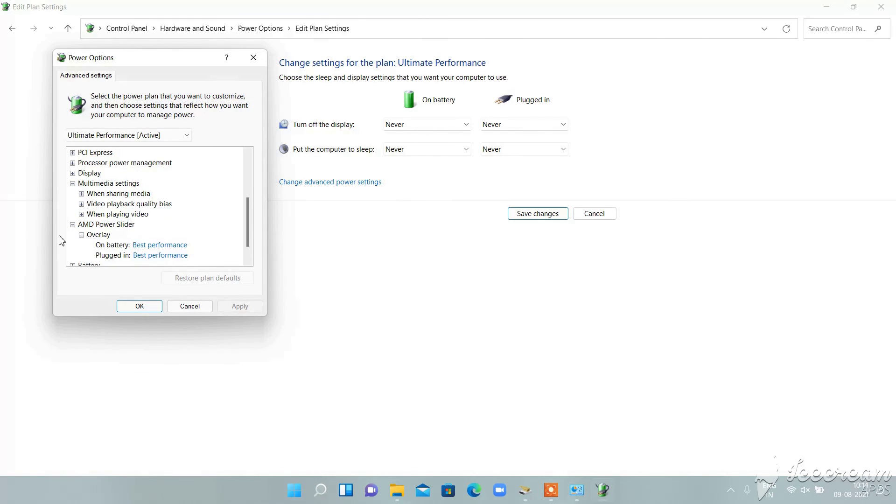
pyautogui.click(73, 225)
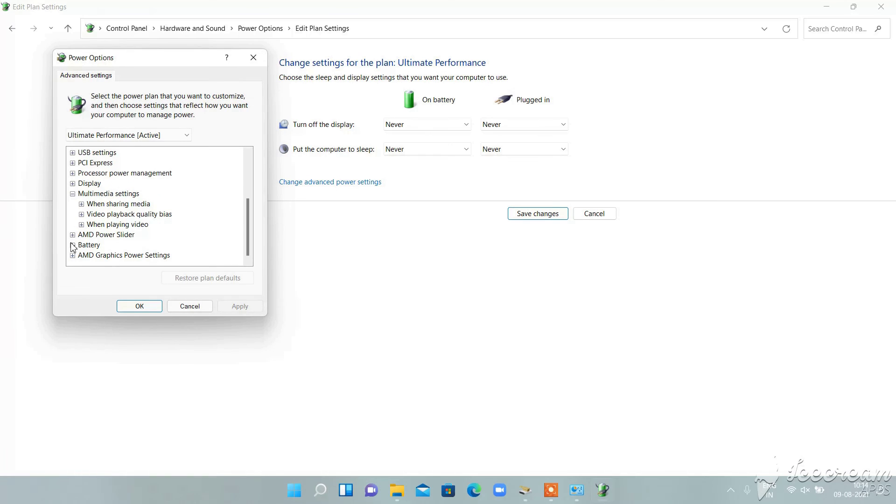
# - Review the Battery group's notification, level and action settings for critical, low and reserve battery, and collapse the group
pyautogui.click(73, 245)
pyautogui.click(81, 193)
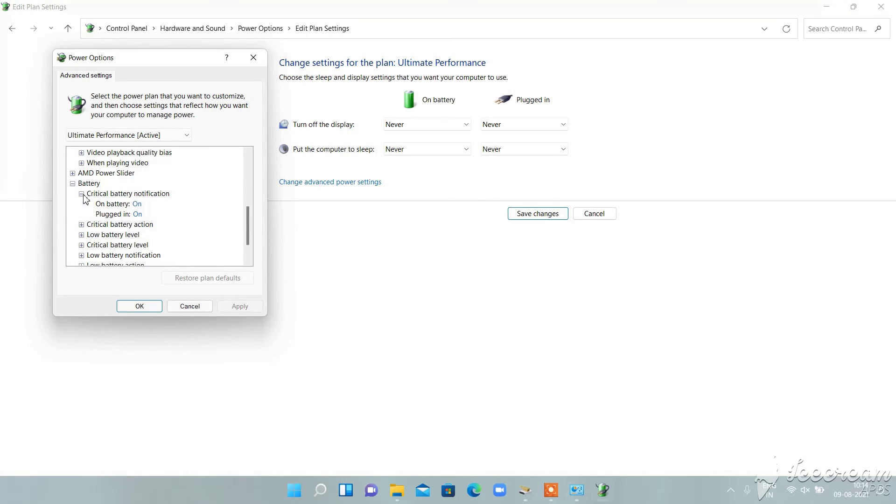
pyautogui.click(82, 193)
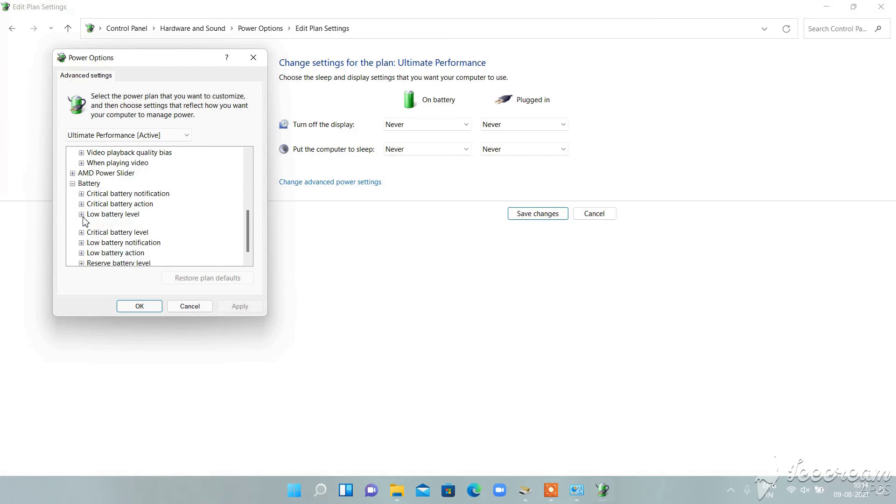
pyautogui.click(82, 225)
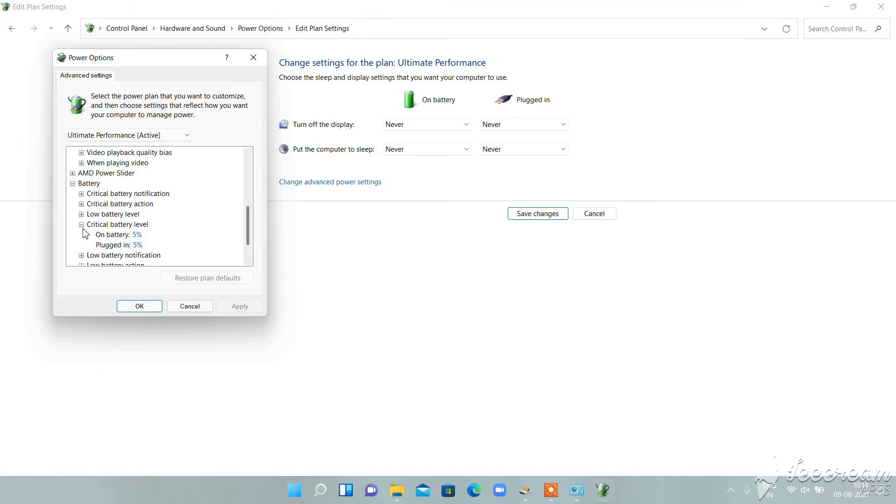
pyautogui.click(82, 224)
pyautogui.click(82, 235)
pyautogui.click(82, 234)
pyautogui.click(81, 246)
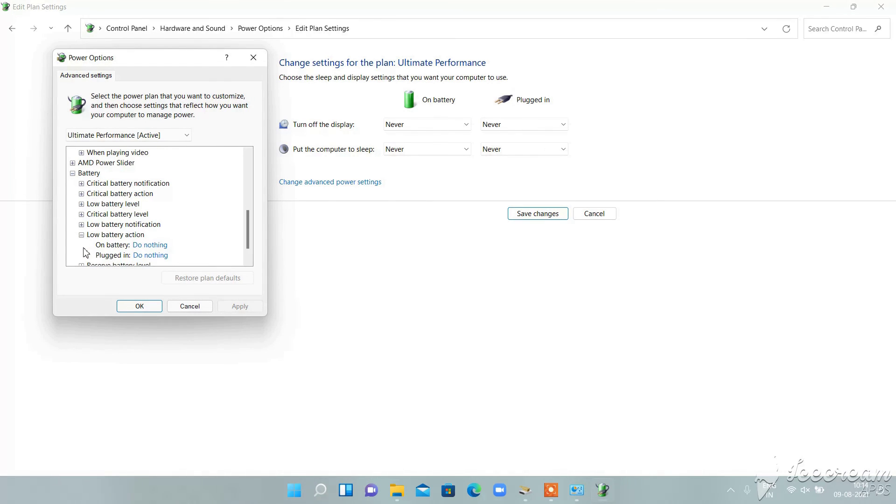
pyautogui.scroll(-1, 86, 253)
pyautogui.click(82, 214)
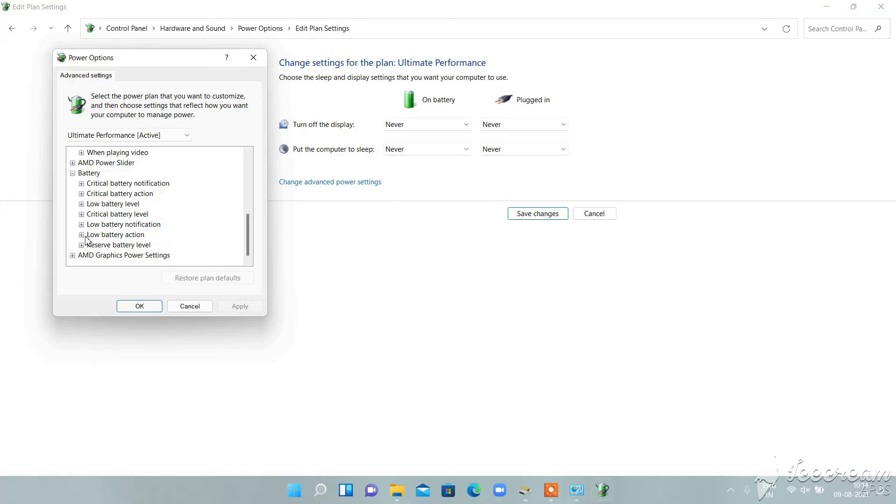
pyautogui.click(82, 245)
pyautogui.click(82, 235)
pyautogui.click(72, 174)
# - Check the AMD Powerplay settings under AMD Graphics Power Settings and close the advanced power settings with confirmation
pyautogui.click(72, 256)
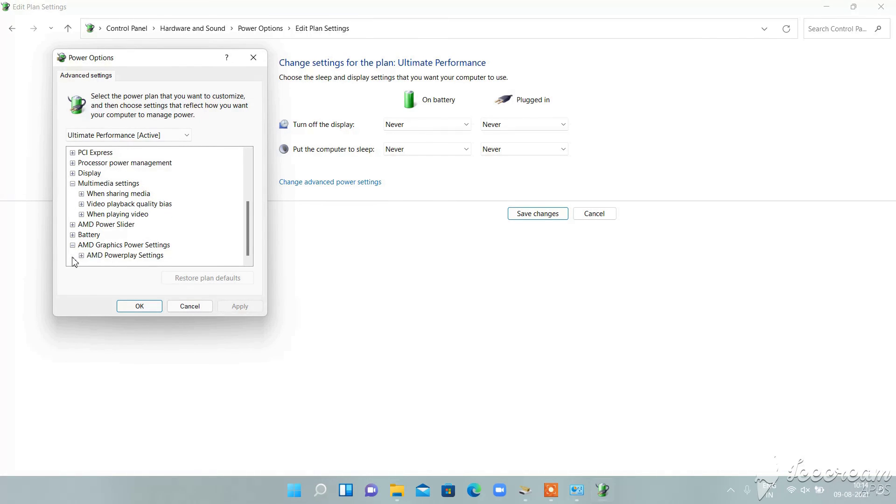
pyautogui.click(81, 256)
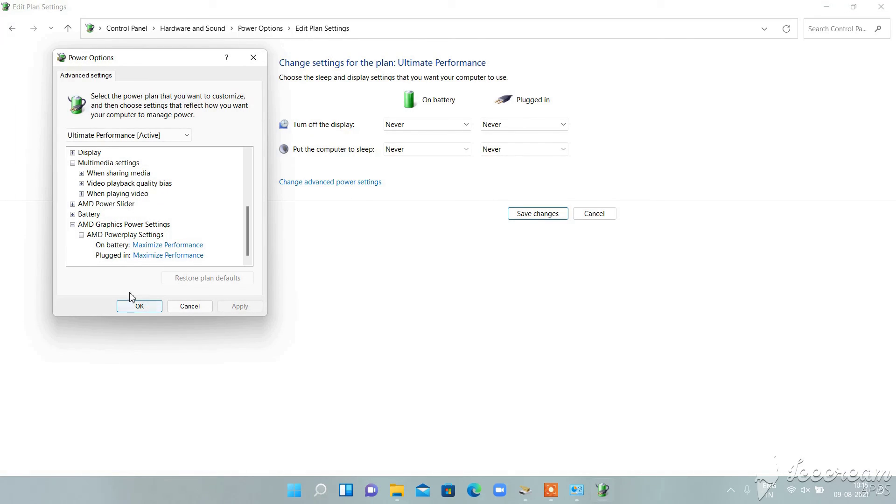
pyautogui.click(137, 306)
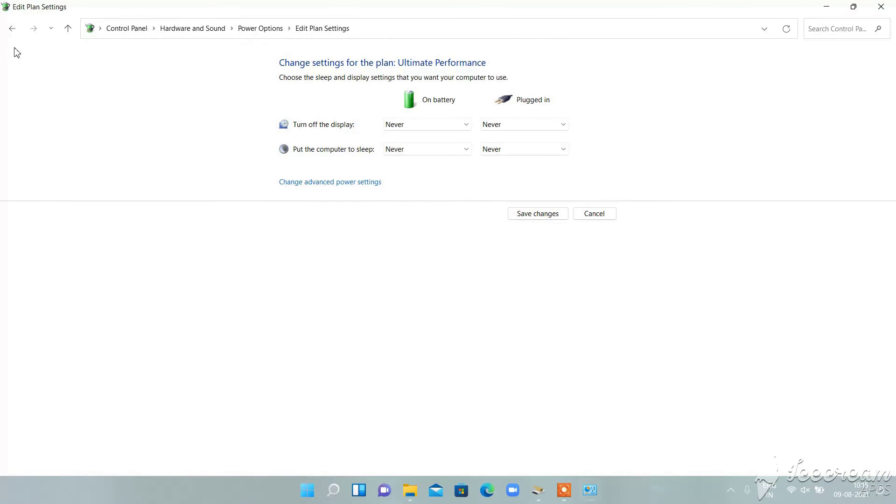